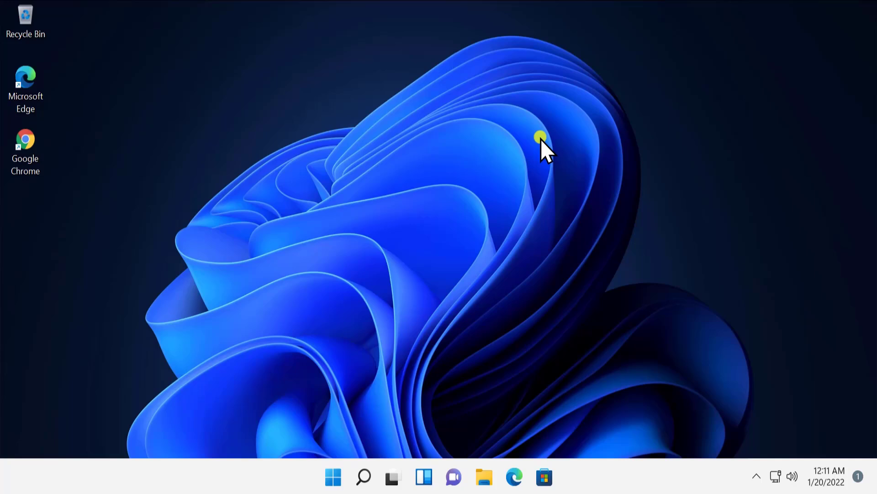
Step: View the Shut down and Restart power options in the Start menu, then dismiss them
{"action": "left_click", "coordinate": [335, 477]}
{"action": "left_click", "coordinate": [608, 424]}
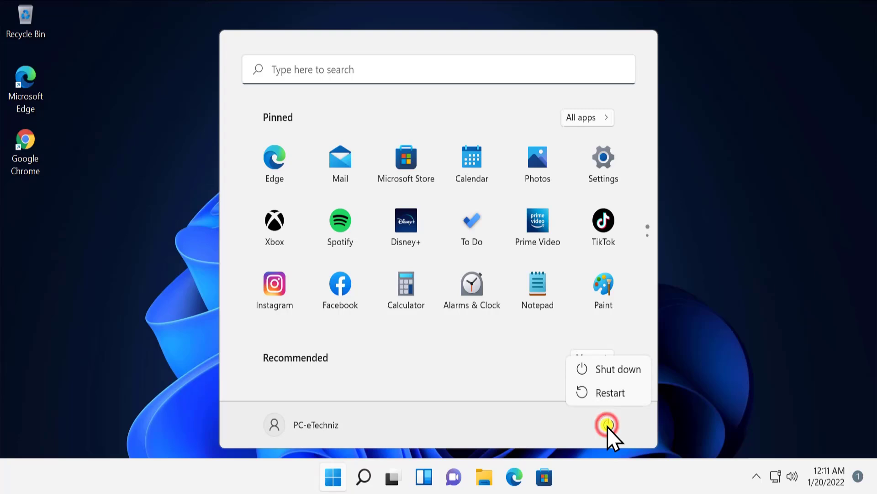
{"action": "left_click", "coordinate": [744, 247]}
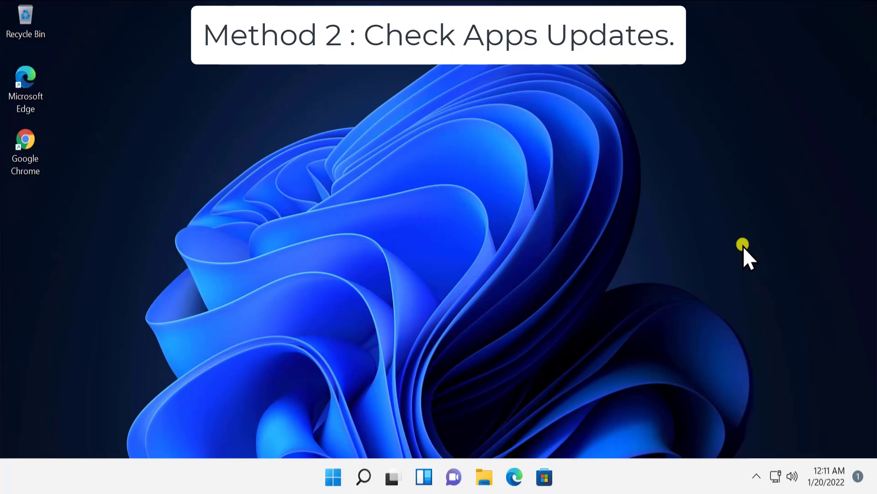
Step: View the Updates & downloads section of the Microsoft Store library, then close the Store
{"action": "left_click", "coordinate": [546, 477]}
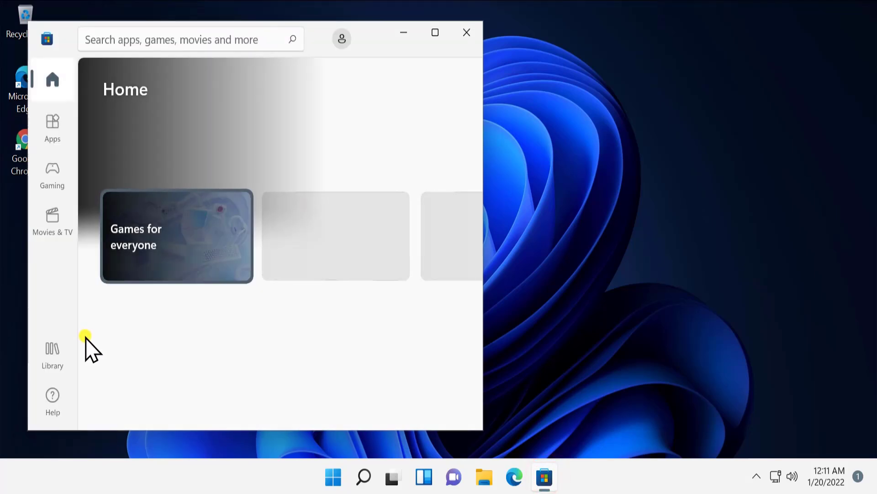
{"action": "left_click", "coordinate": [55, 363]}
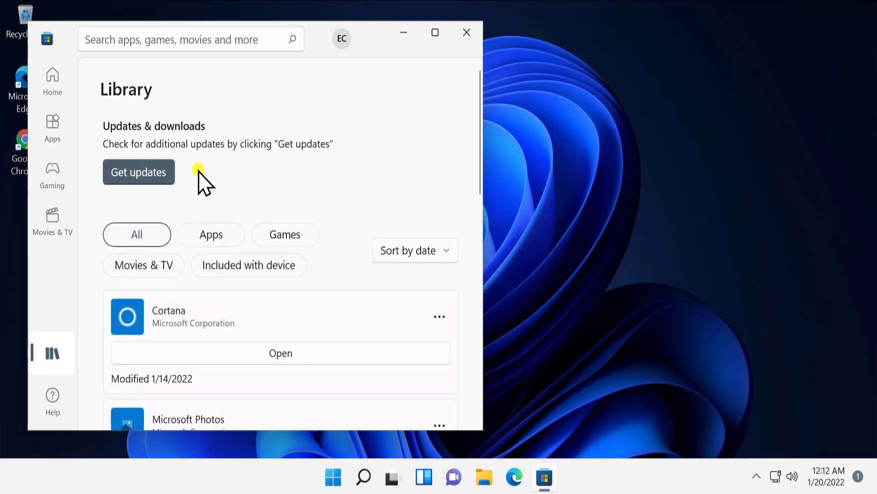
{"action": "left_click", "coordinate": [471, 33]}
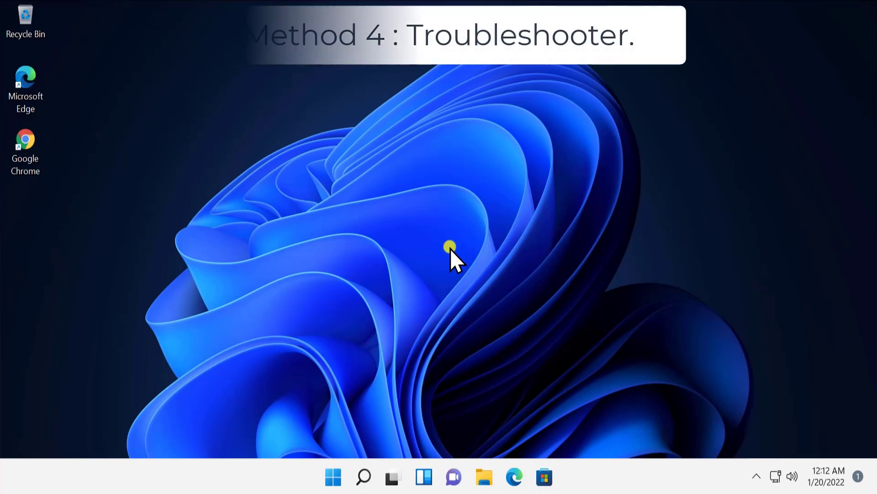
Step: Open the Other troubleshooters list in the Troubleshoot section of the Windows system settings
{"action": "left_click", "coordinate": [334, 477]}
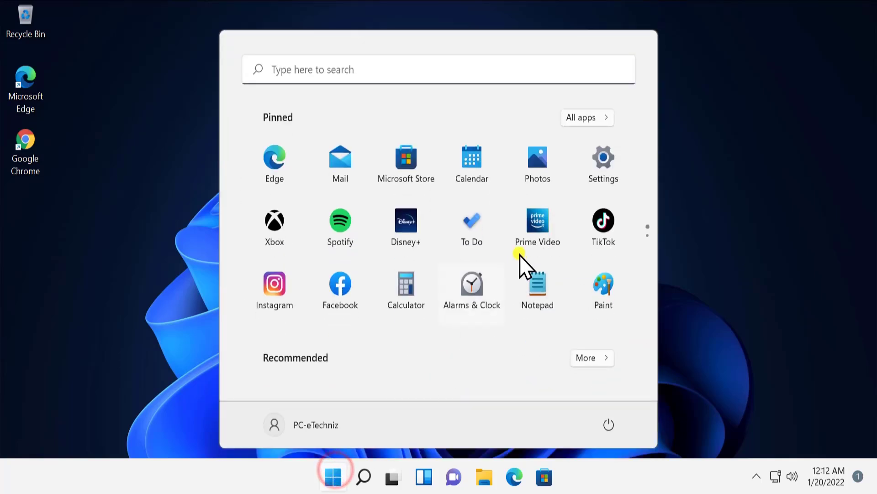
{"action": "left_click", "coordinate": [602, 158]}
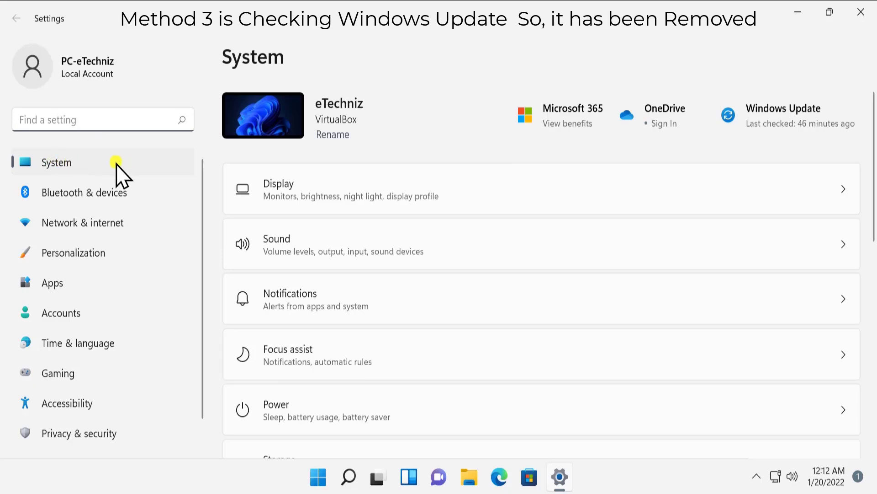
{"action": "scroll", "coordinate": [533, 219], "scroll_direction": "down", "scroll_amount": 10}
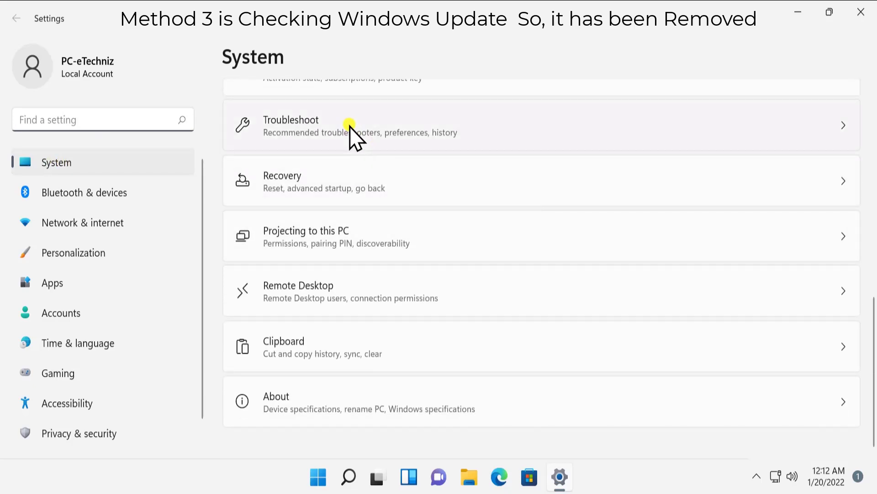
{"action": "left_click", "coordinate": [349, 124]}
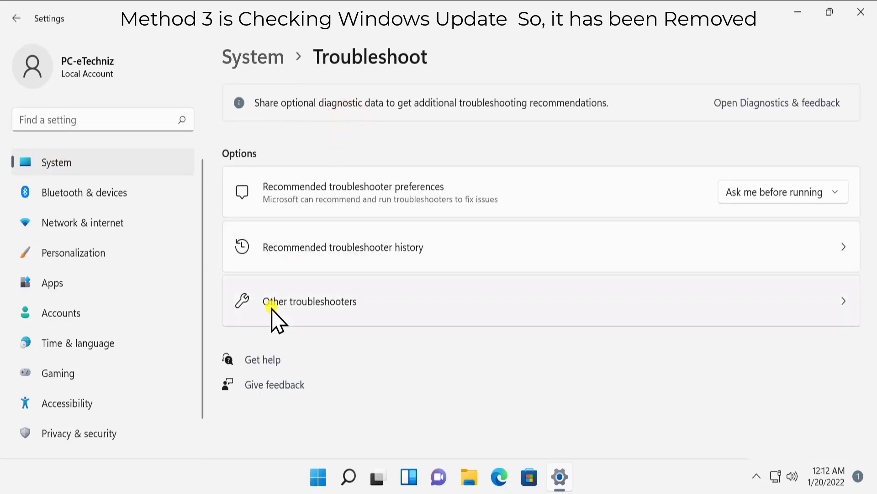
{"action": "left_click", "coordinate": [442, 298]}
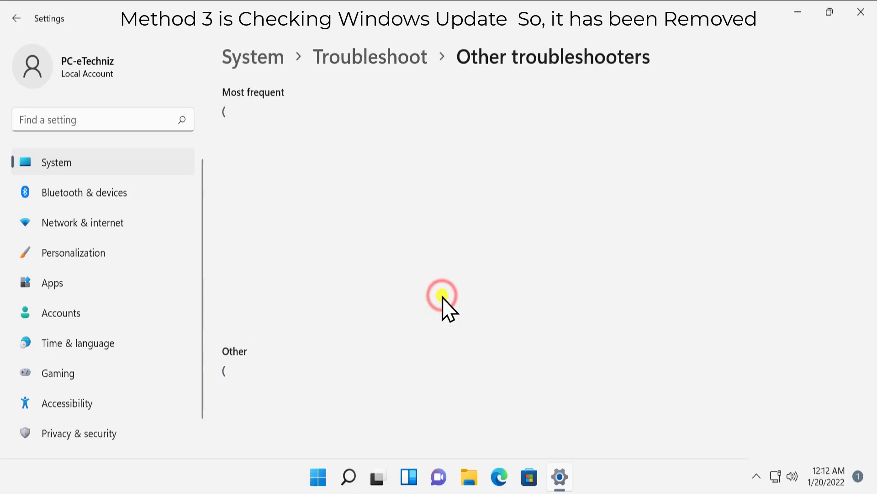
Step: Run the Windows Store Apps troubleshooter, cancelling it during problem detection, and close it together with Settings
{"action": "scroll", "coordinate": [490, 205], "scroll_direction": "down", "scroll_amount": 15}
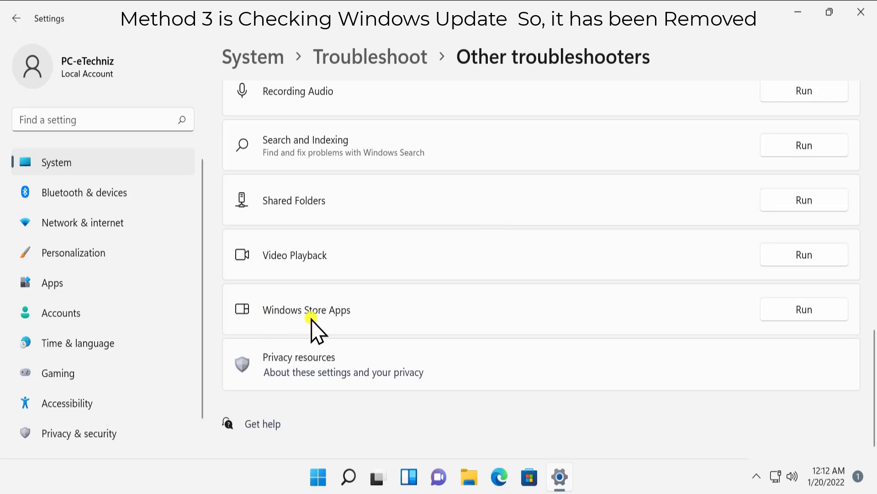
{"action": "left_click", "coordinate": [792, 308]}
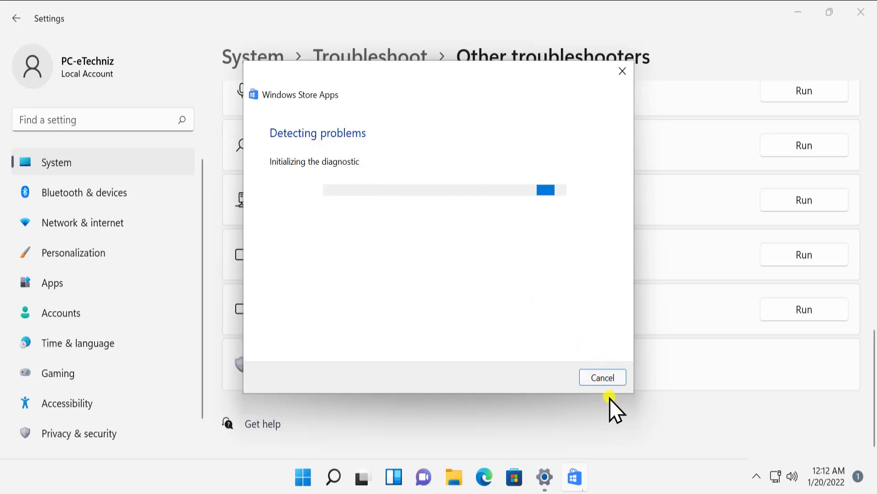
{"action": "left_click", "coordinate": [613, 380]}
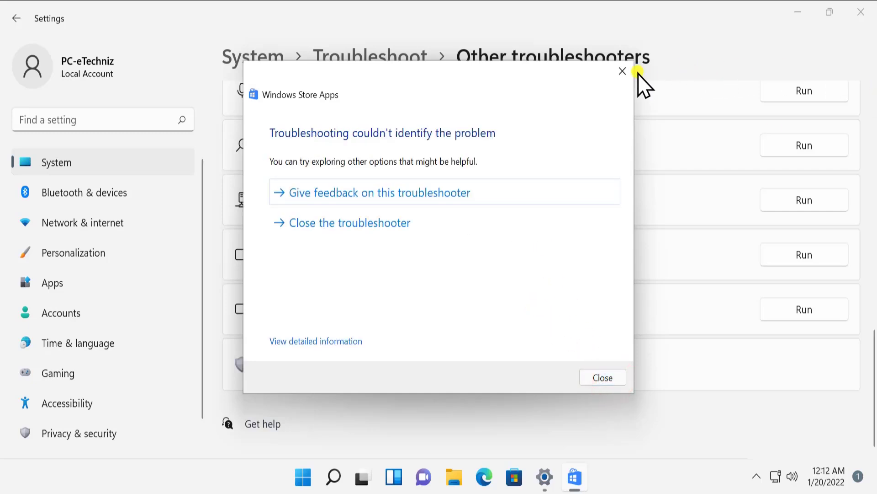
{"action": "left_click", "coordinate": [623, 71]}
{"action": "left_click", "coordinate": [864, 15]}
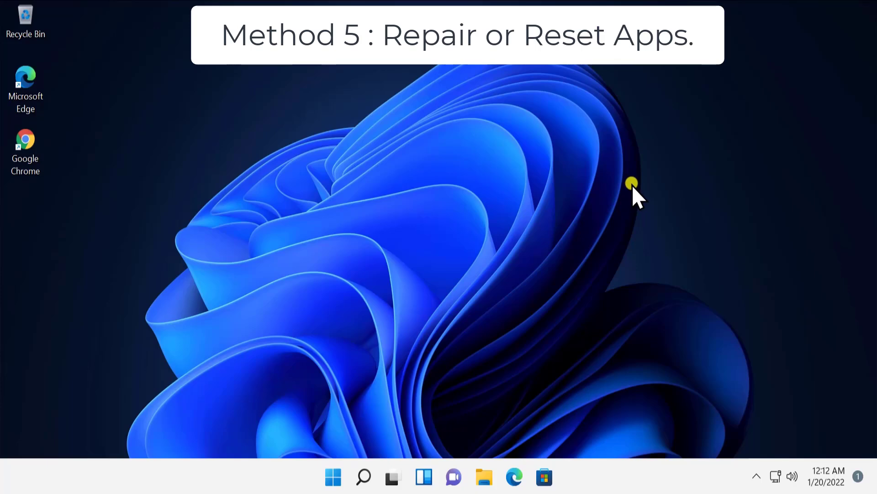
Step: Open Settings and go to the Apps & features page for installed apps
{"action": "left_click", "coordinate": [333, 477]}
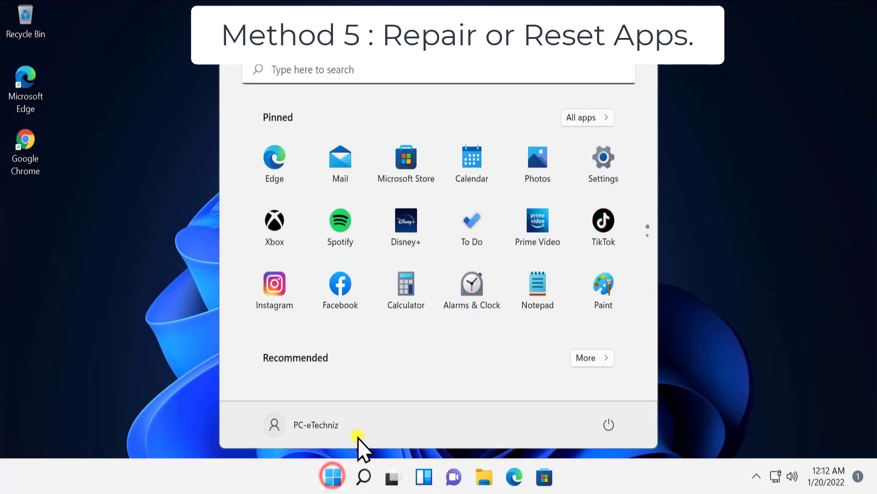
{"action": "left_click", "coordinate": [587, 172]}
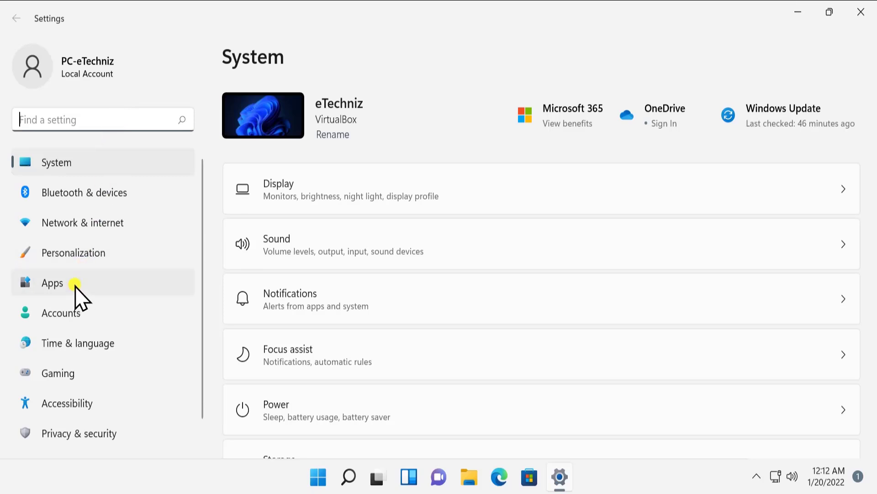
{"action": "left_click", "coordinate": [75, 285]}
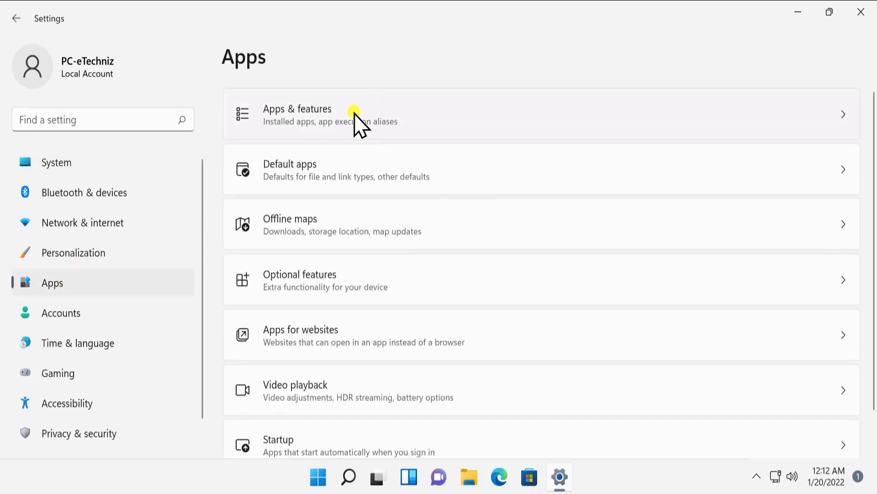
{"action": "left_click", "coordinate": [388, 116]}
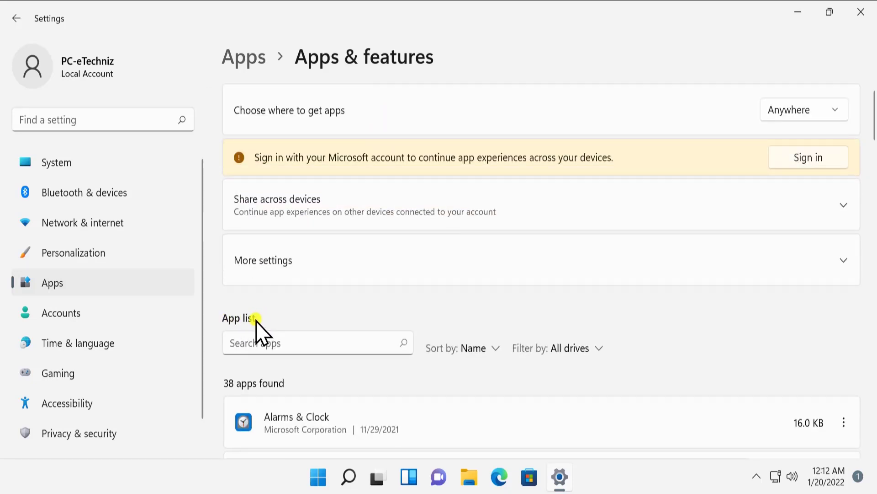
Step: View Cortana's advanced options from the installed apps and return to the Apps & features page
{"action": "scroll", "coordinate": [842, 337], "scroll_direction": "down", "scroll_amount": 5}
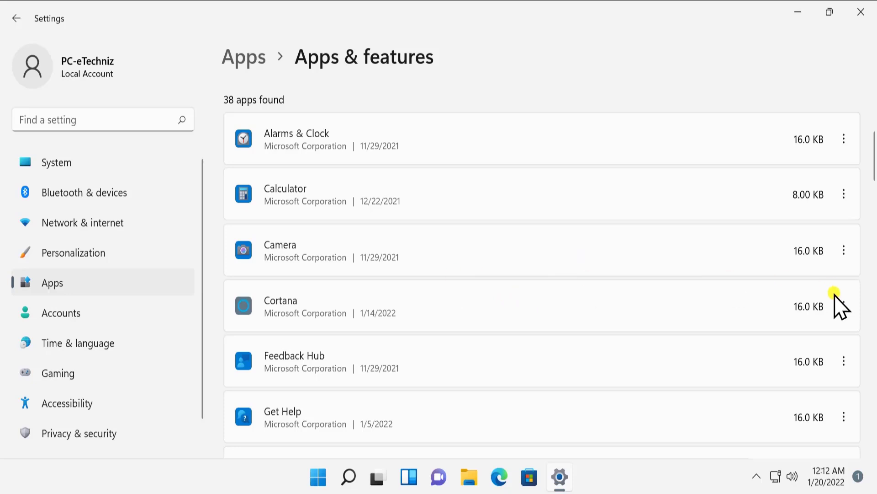
{"action": "left_click", "coordinate": [845, 305]}
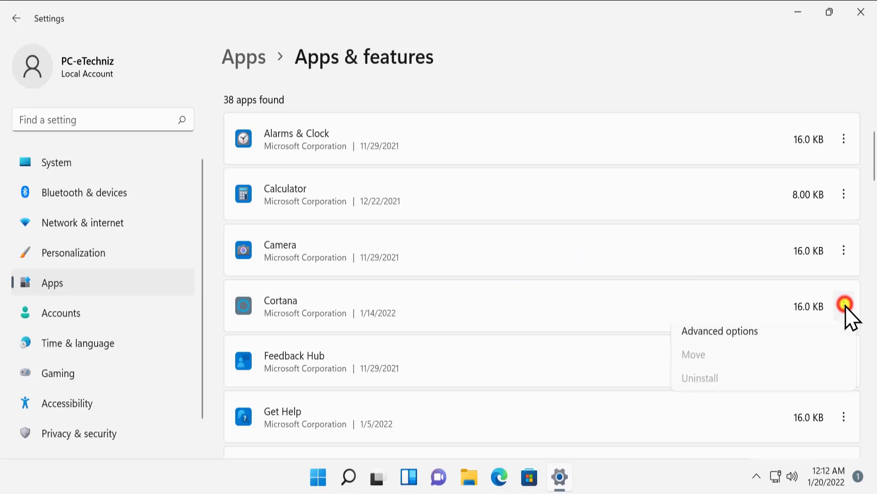
{"action": "left_click", "coordinate": [717, 338]}
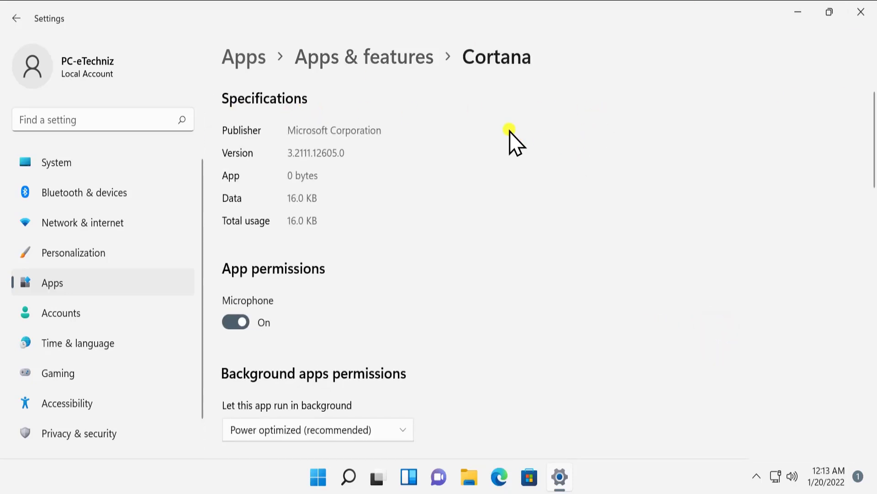
{"action": "left_click", "coordinate": [401, 56]}
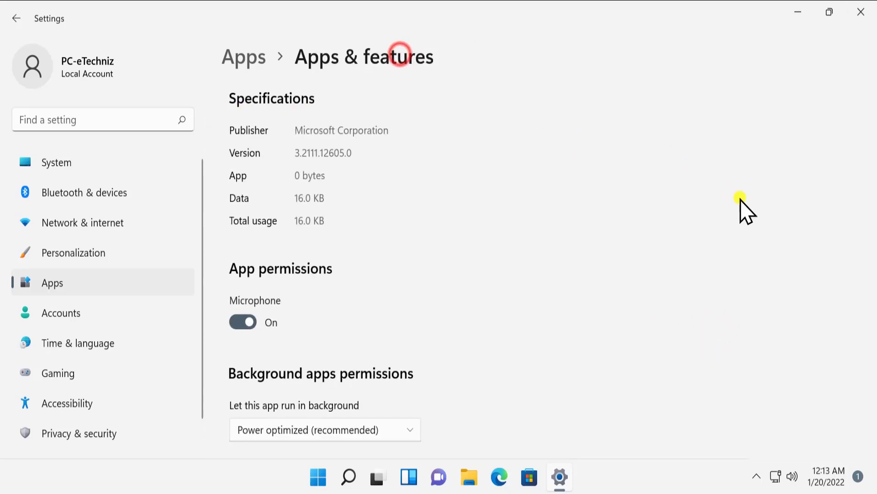
Step: Check which management options Google Chrome offers in the installed apps list, then dismiss them
{"action": "scroll", "coordinate": [800, 274], "scroll_direction": "down", "scroll_amount": 8}
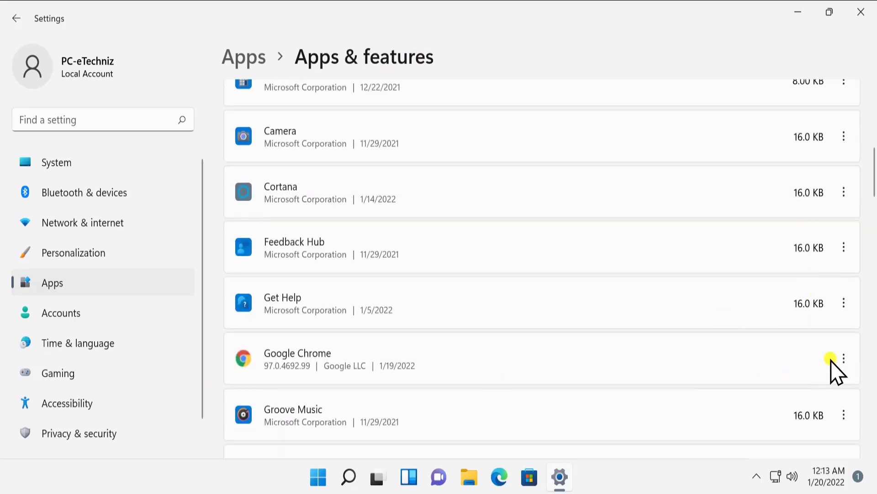
{"action": "left_click", "coordinate": [844, 361]}
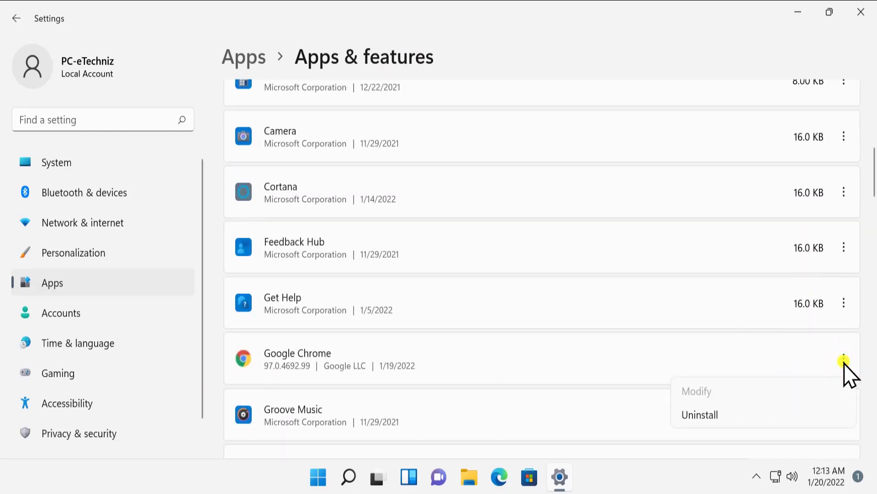
{"action": "left_click", "coordinate": [844, 361]}
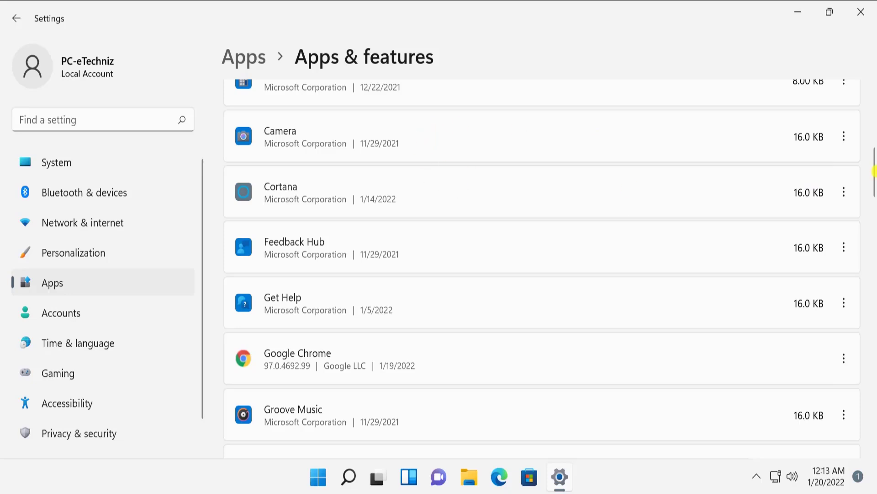
Step: Examine the Terminate, Repair and Reset options in Cortana's advanced options, then close Settings
{"action": "left_click", "coordinate": [846, 192]}
{"action": "left_click", "coordinate": [770, 225]}
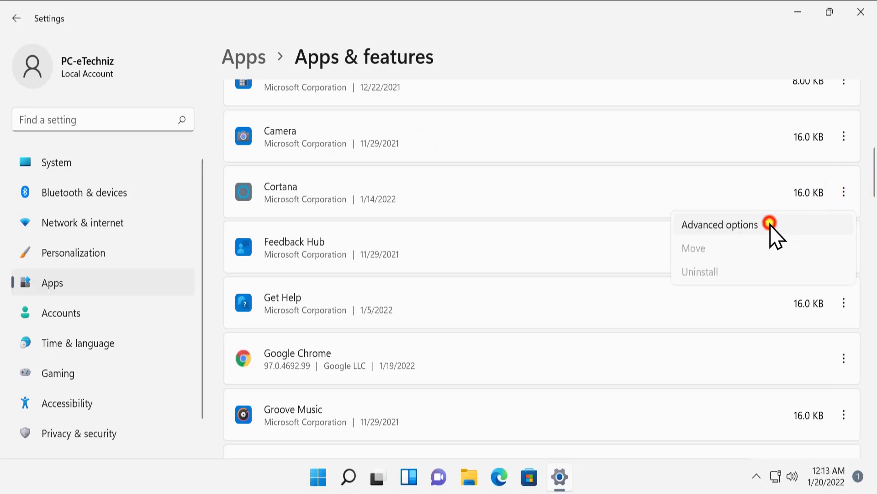
{"action": "scroll", "coordinate": [657, 235], "scroll_direction": "down", "scroll_amount": 10}
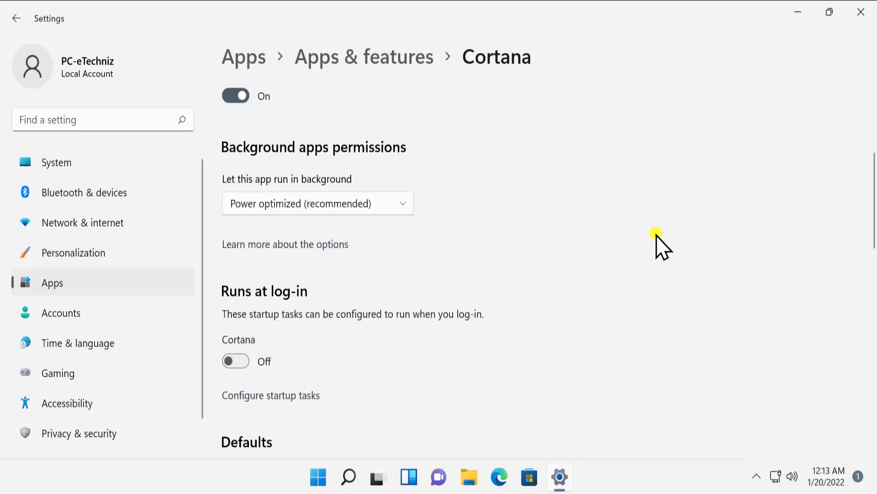
{"action": "scroll", "coordinate": [338, 323], "scroll_direction": "down", "scroll_amount": 1}
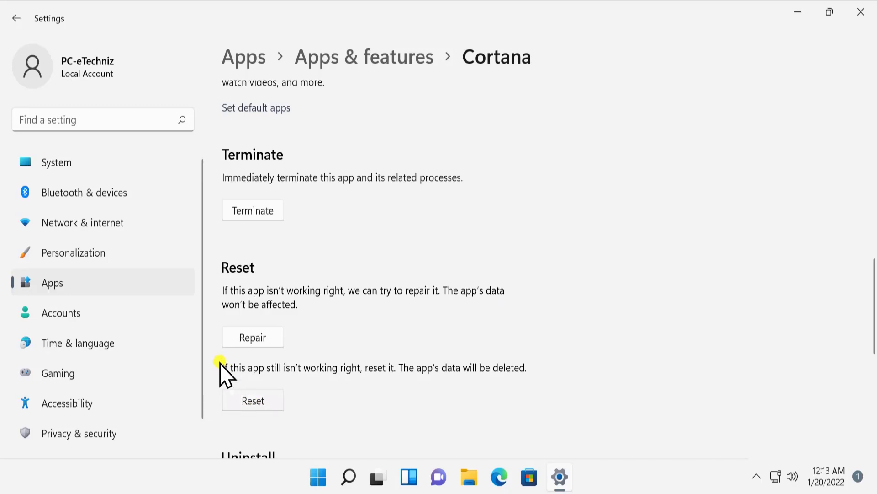
{"action": "scroll", "coordinate": [416, 337], "scroll_direction": "down", "scroll_amount": 1}
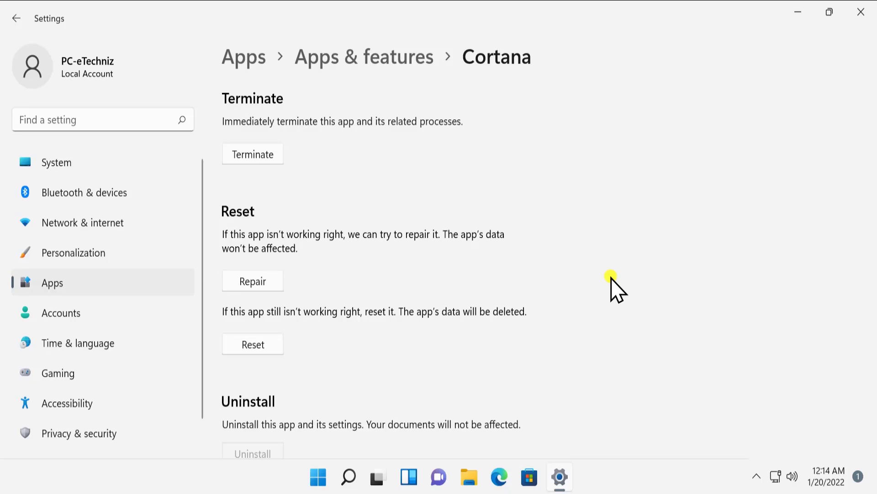
{"action": "left_click", "coordinate": [861, 12]}
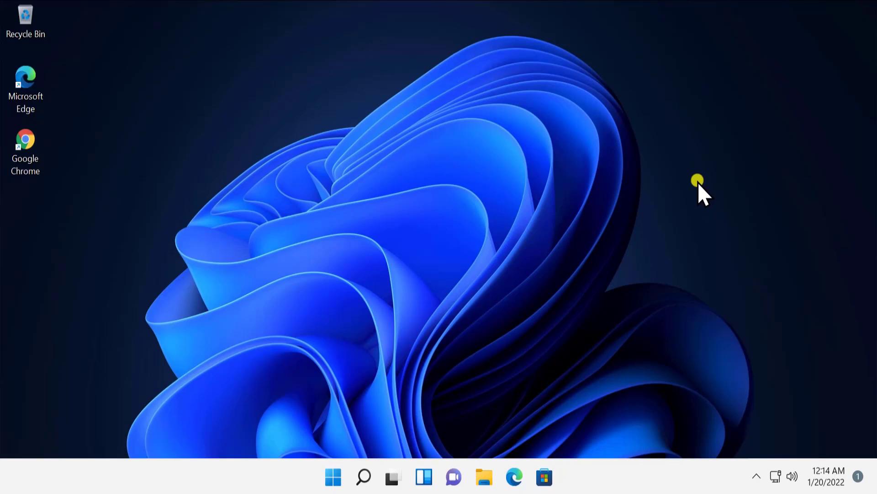
Step: Search Windows for "progra", open Control Panel from the results and go to its Programs category
{"action": "left_click", "coordinate": [334, 477]}
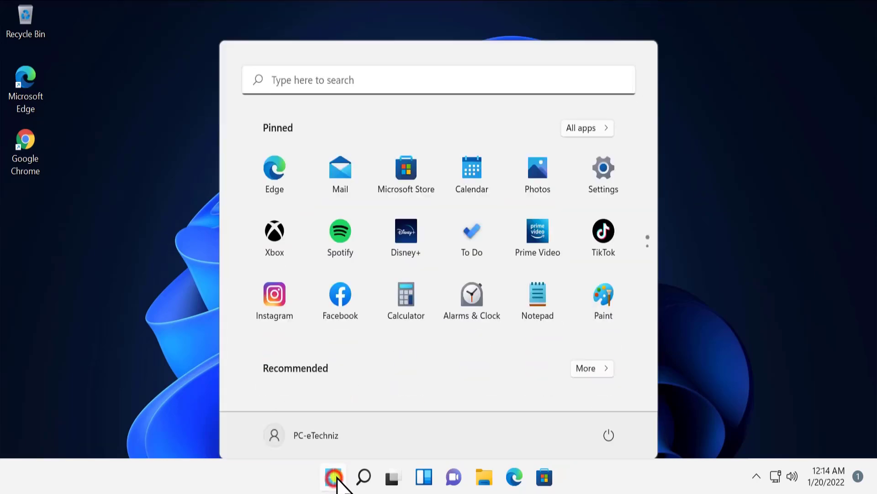
{"action": "left_click", "coordinate": [470, 65]}
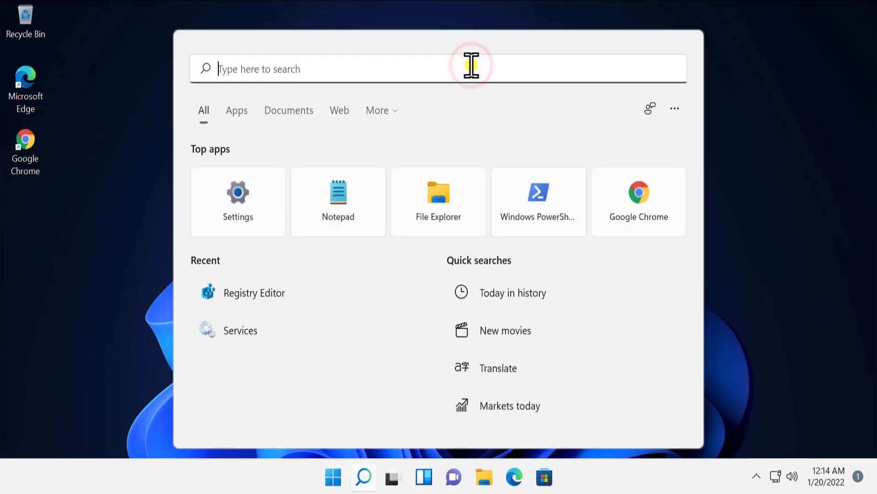
{"action": "type", "text": "progra"}
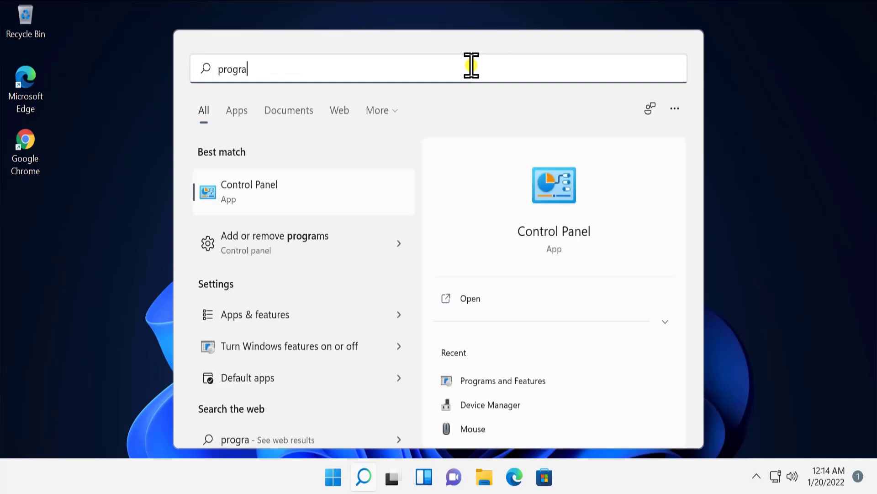
{"action": "left_click", "coordinate": [468, 297]}
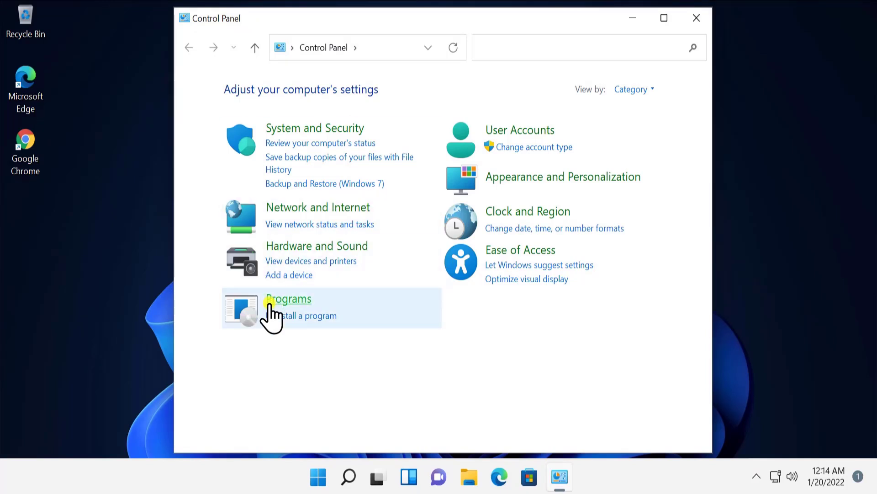
{"action": "left_click", "coordinate": [275, 301]}
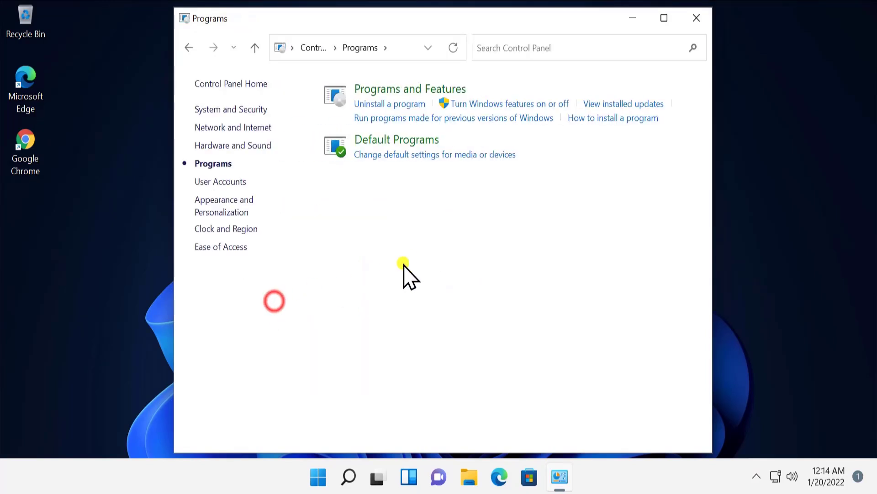
Step: Start uninstalling Google Chrome from Programs and Features, allow the device changes, then cancel the uninstallation and close the window
{"action": "left_click", "coordinate": [383, 89]}
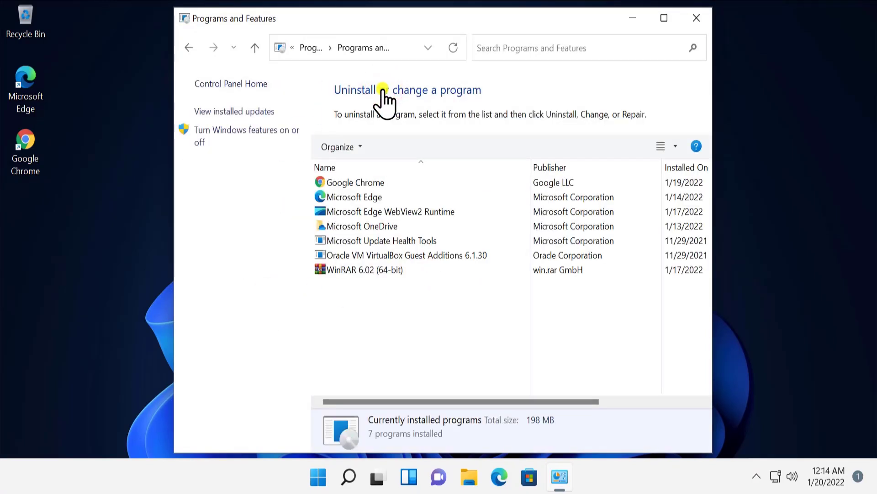
{"action": "left_click", "coordinate": [358, 183]}
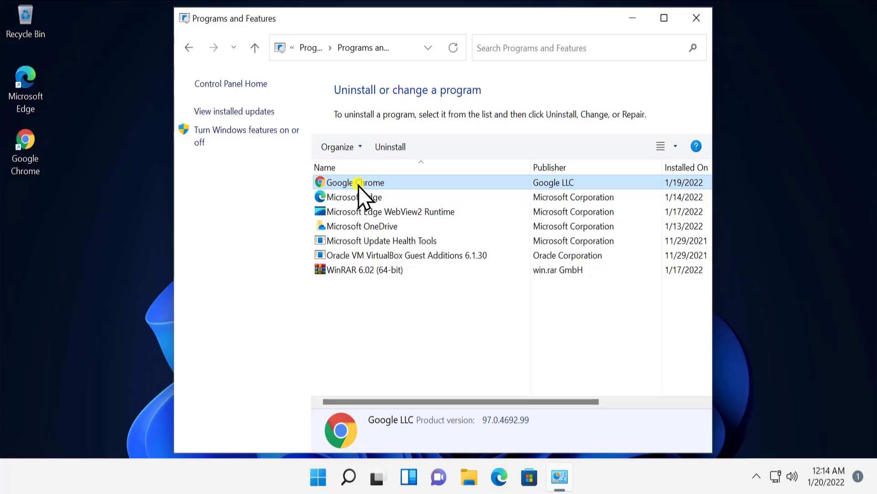
{"action": "left_click", "coordinate": [391, 147]}
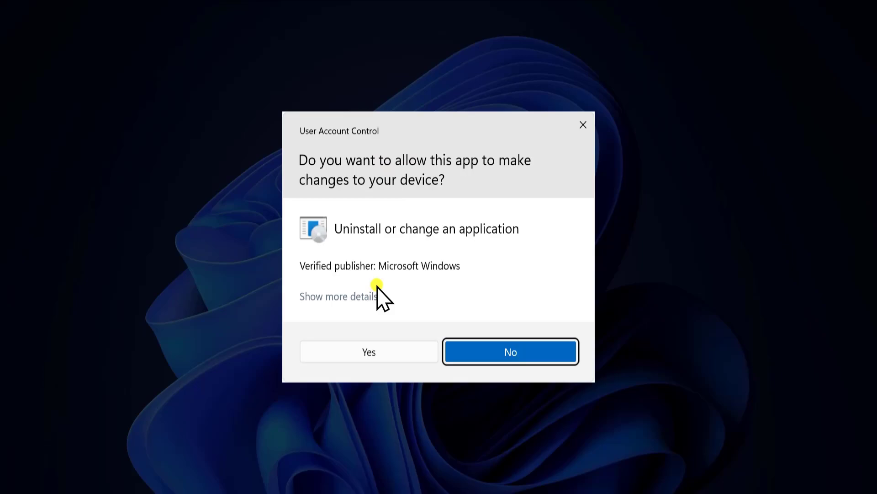
{"action": "left_click", "coordinate": [374, 349]}
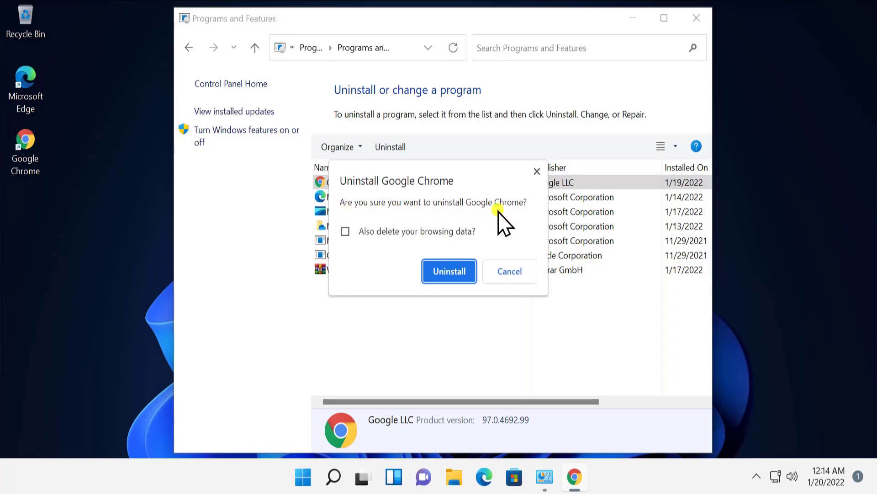
{"action": "left_click", "coordinate": [517, 274]}
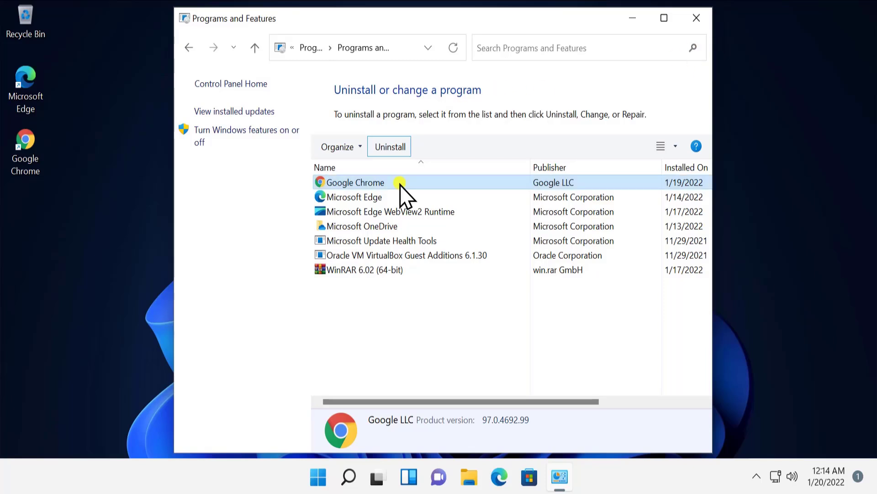
{"action": "left_click", "coordinate": [698, 19]}
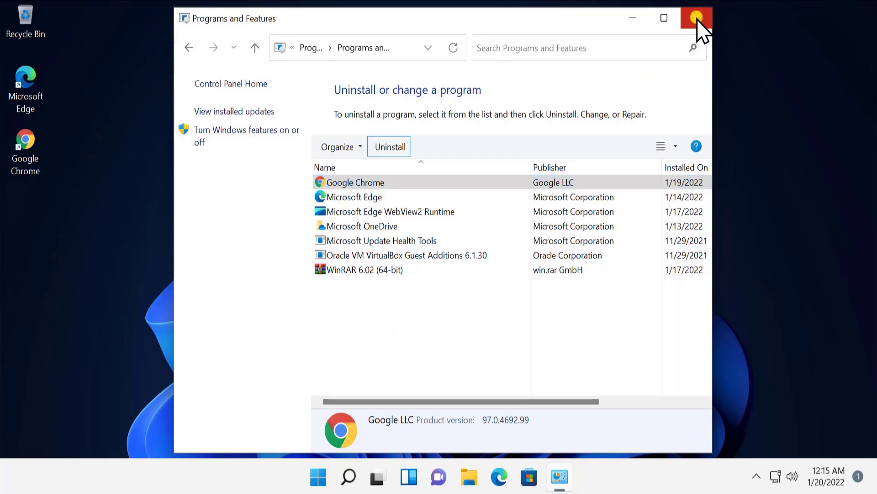
{"action": "left_click", "coordinate": [697, 18]}
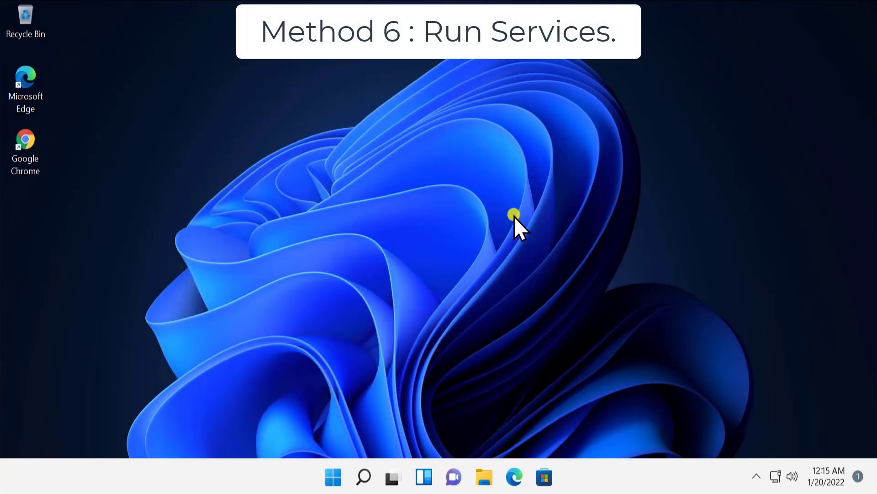
Step: Search Windows for "ser" and open the Services app from the results
{"action": "left_click", "coordinate": [336, 478]}
{"action": "left_click", "coordinate": [549, 72]}
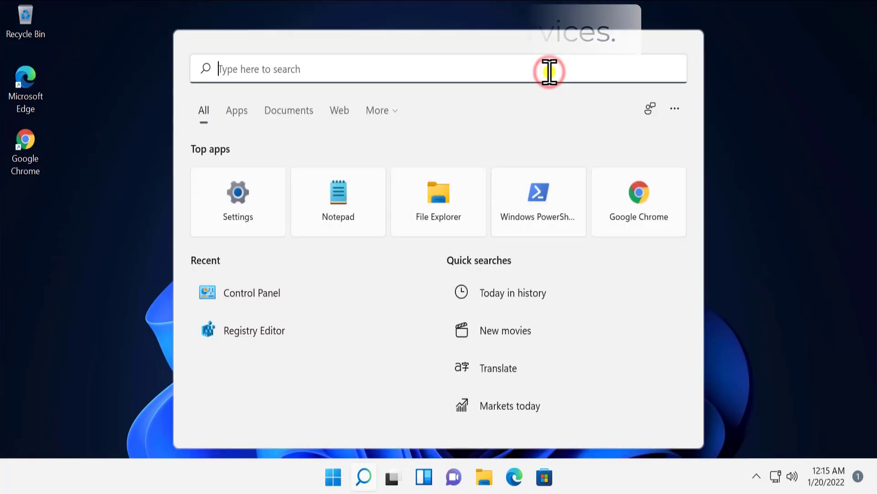
{"action": "type", "text": "ser"}
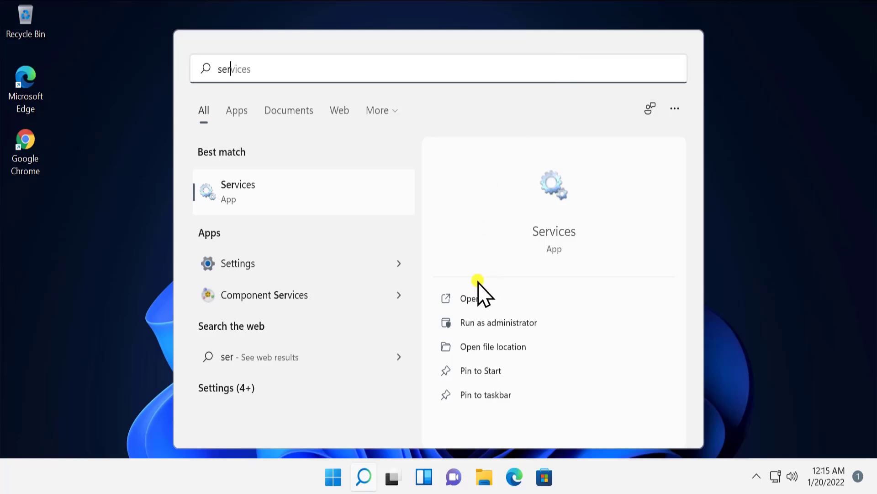
{"action": "left_click", "coordinate": [478, 297]}
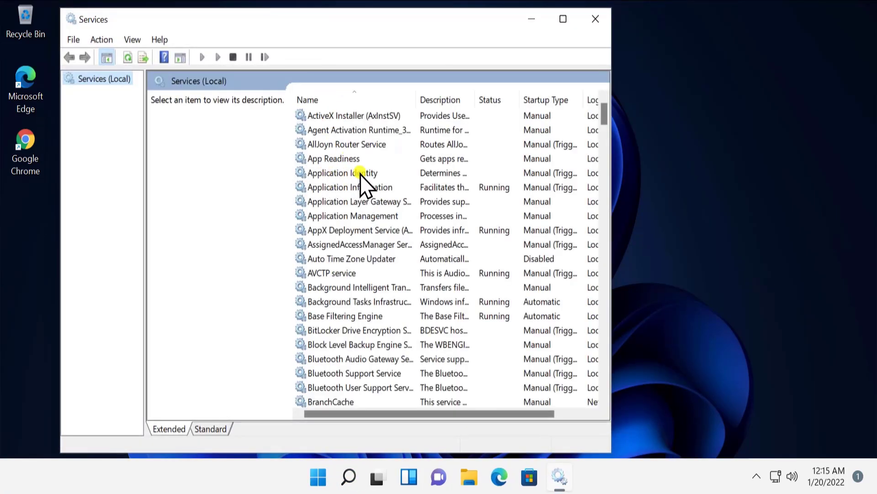
Step: Examine the startup type choices in the Application Identity service's properties, then cancel and close Services
{"action": "left_click", "coordinate": [323, 174]}
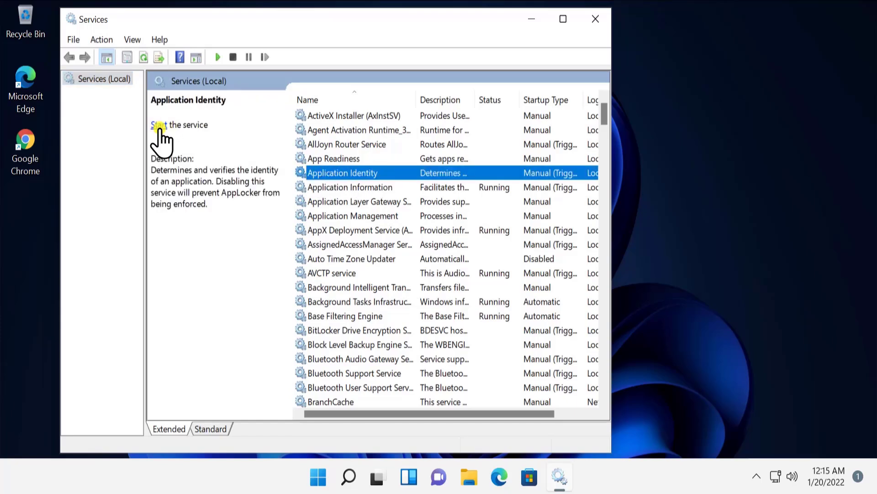
{"action": "right_click", "coordinate": [395, 175]}
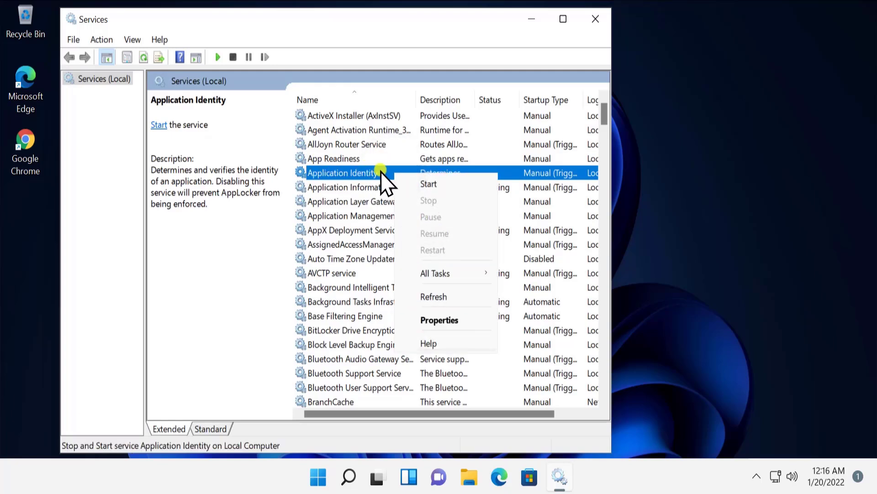
{"action": "right_click", "coordinate": [378, 172]}
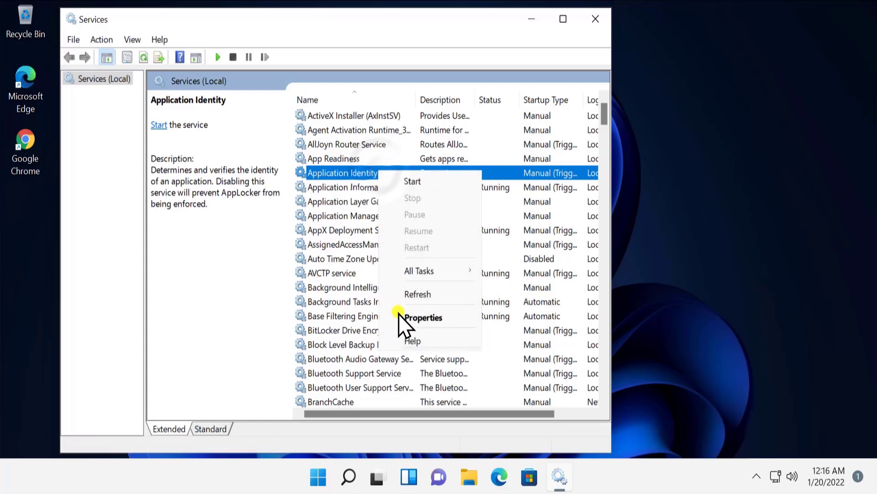
{"action": "left_click", "coordinate": [432, 318]}
{"action": "left_click", "coordinate": [231, 222]}
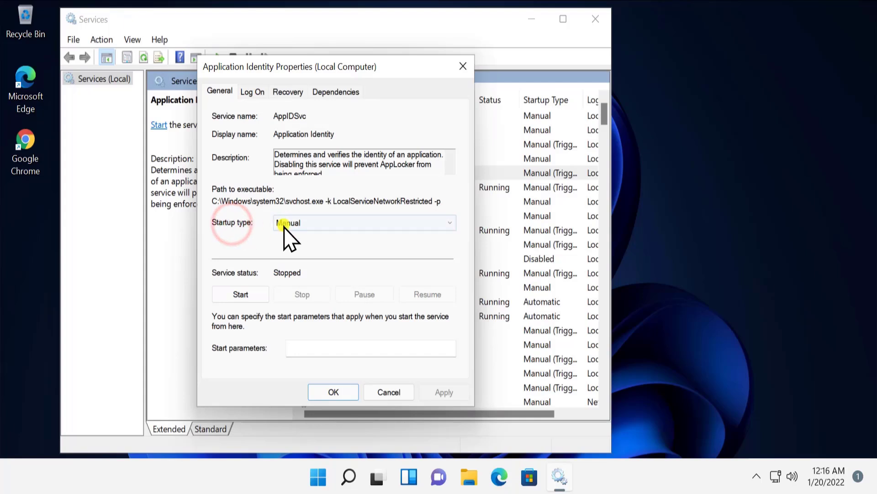
{"action": "left_click", "coordinate": [336, 224]}
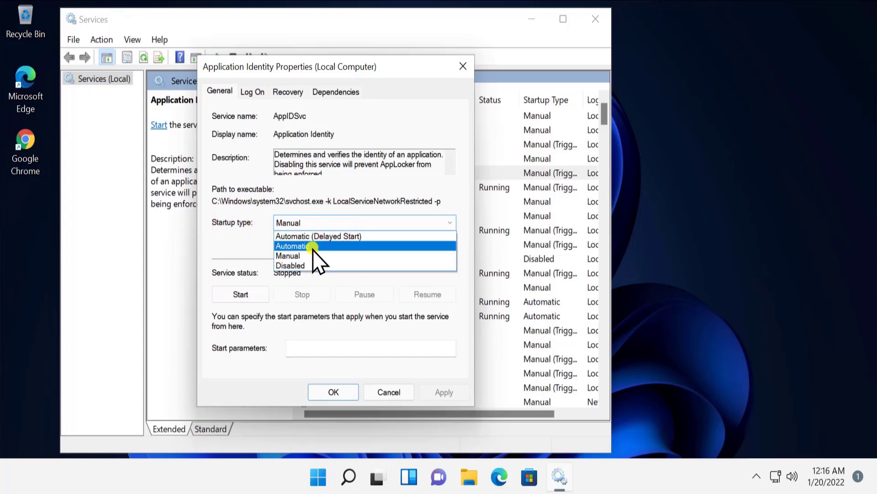
{"action": "left_click", "coordinate": [449, 393]}
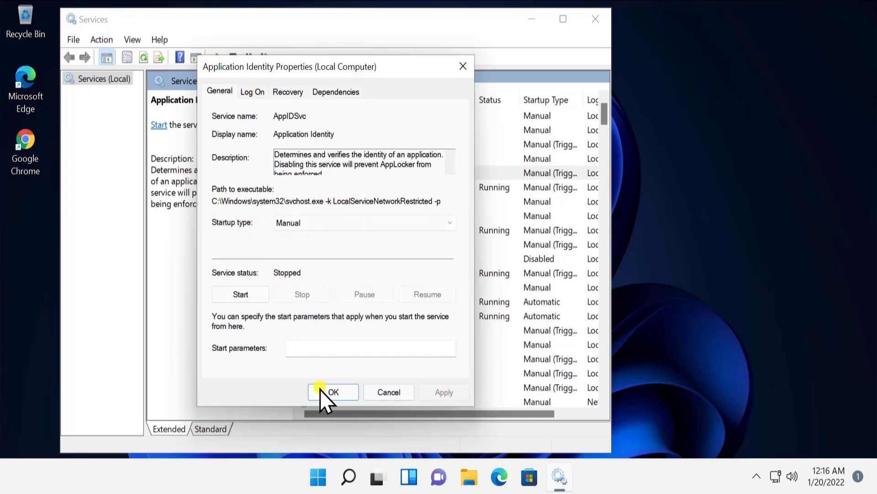
{"action": "left_click", "coordinate": [390, 393]}
{"action": "left_click", "coordinate": [596, 18]}
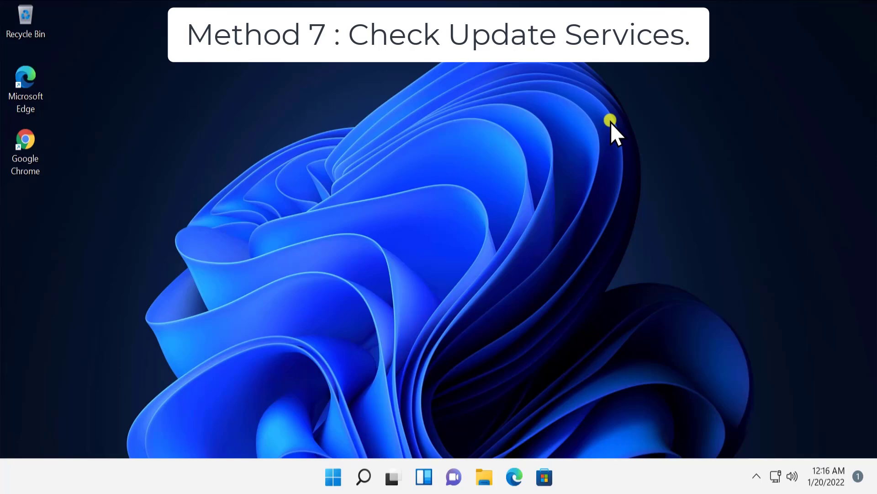
Step: Reopen the Services app by searching Windows for "ser"
{"action": "left_click", "coordinate": [332, 477]}
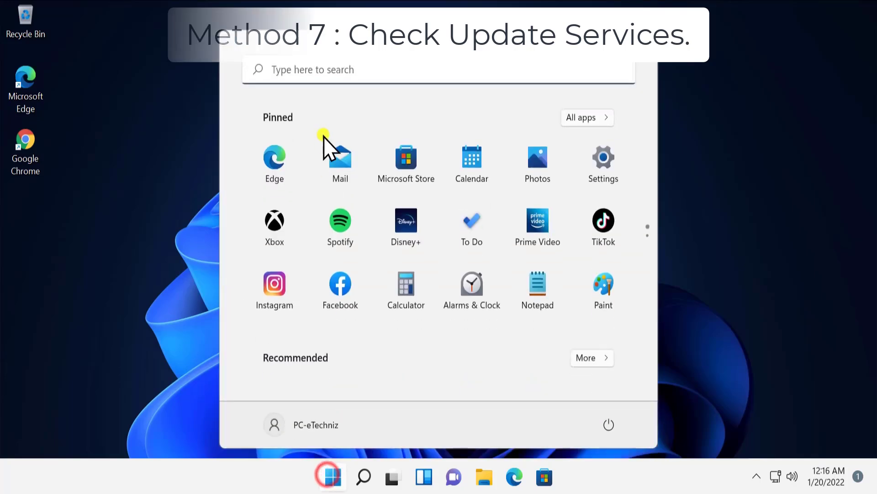
{"action": "left_click", "coordinate": [329, 69]}
{"action": "type", "text": "ser"}
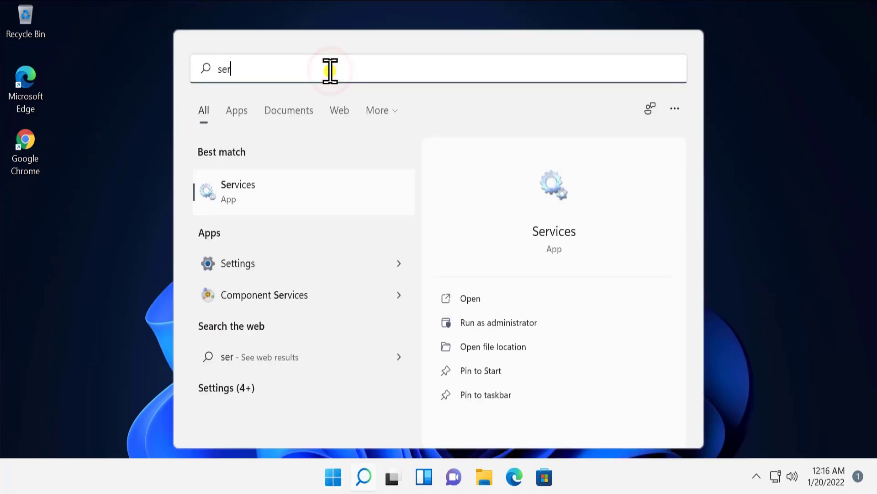
{"action": "left_click", "coordinate": [472, 298]}
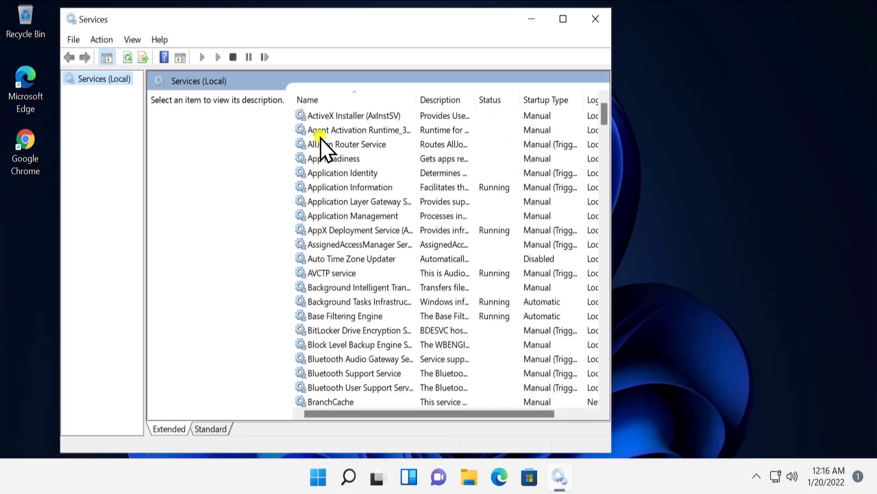
Step: Find the Windows Update service in the services list and select it to view its description and actions
{"action": "left_click", "coordinate": [361, 216]}
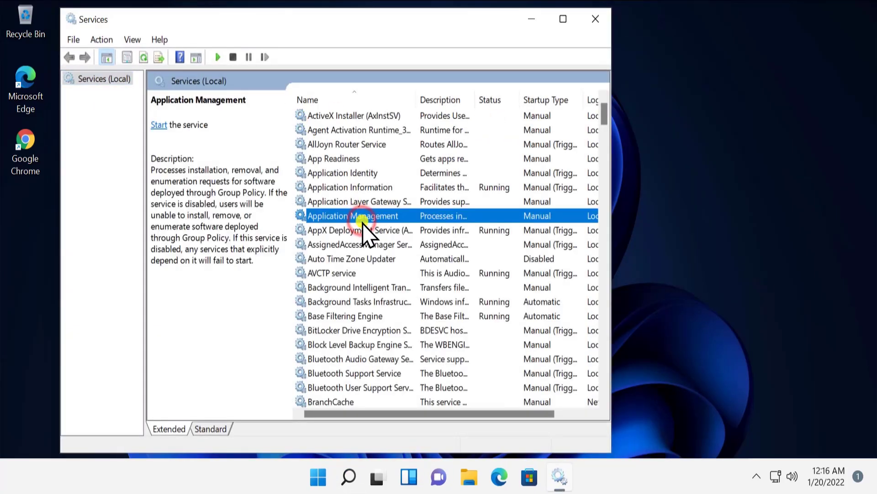
{"action": "key", "text": "w"}
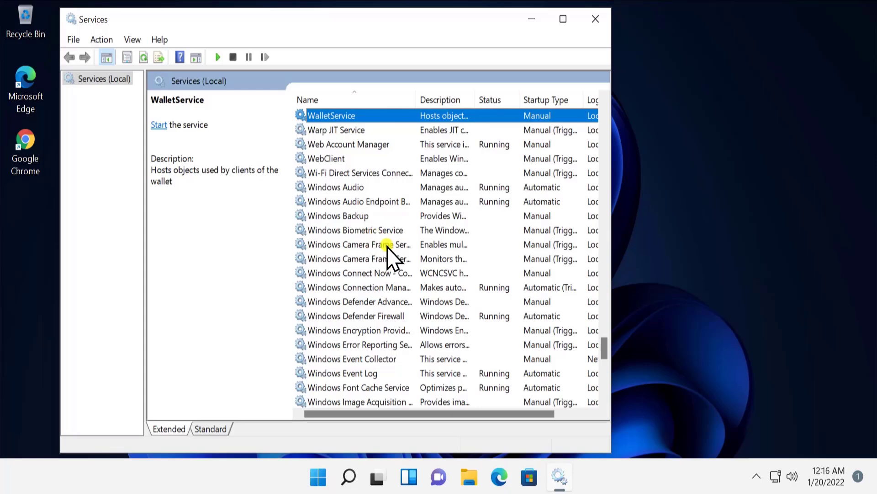
{"action": "scroll", "coordinate": [388, 249], "scroll_direction": "down", "scroll_amount": 3}
{"action": "scroll", "coordinate": [414, 365], "scroll_direction": "down", "scroll_amount": 5}
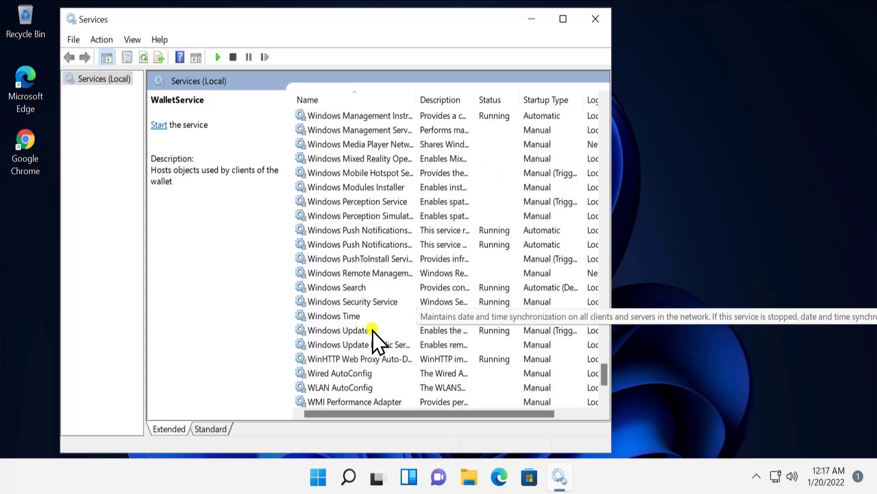
{"action": "left_click", "coordinate": [360, 330]}
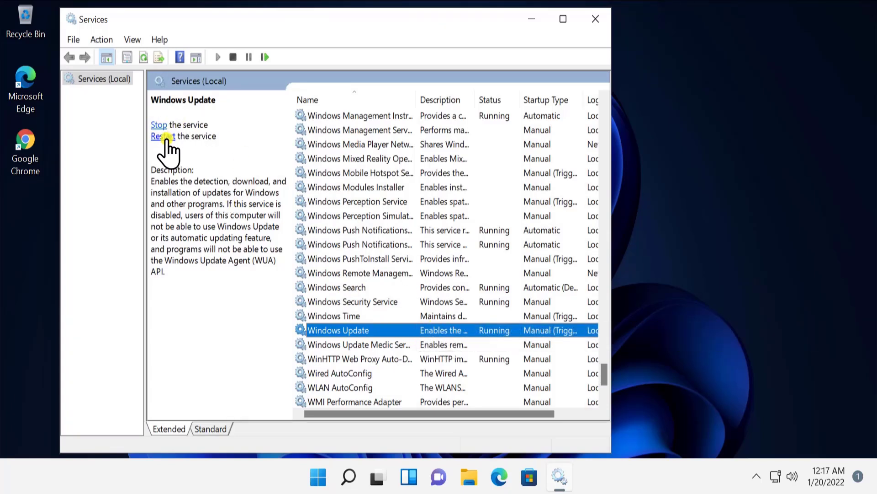
Step: Examine the startup type choices in the Windows Update service's properties, then cancel and close Services
{"action": "right_click", "coordinate": [438, 330]}
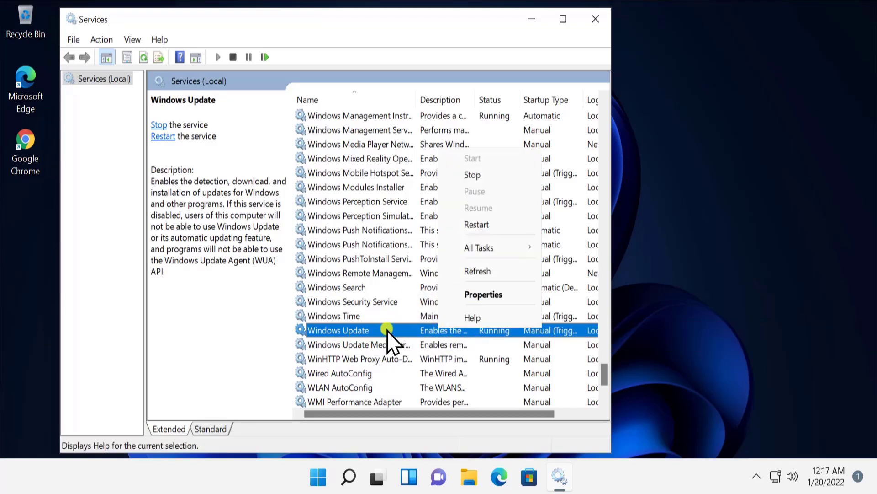
{"action": "left_click", "coordinate": [485, 299]}
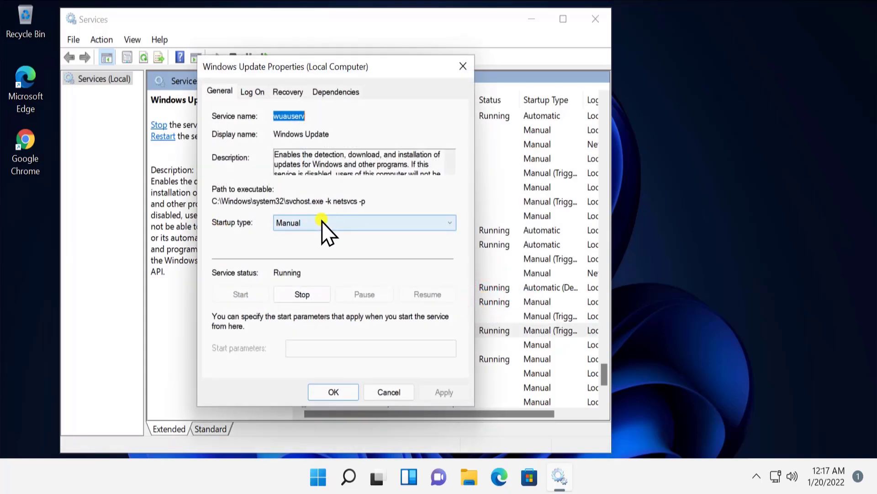
{"action": "left_click", "coordinate": [333, 221]}
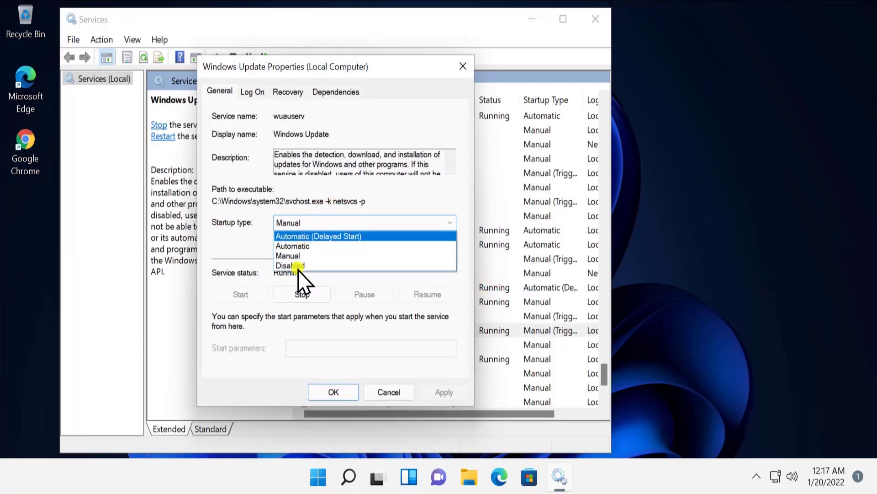
{"action": "left_click", "coordinate": [297, 267]}
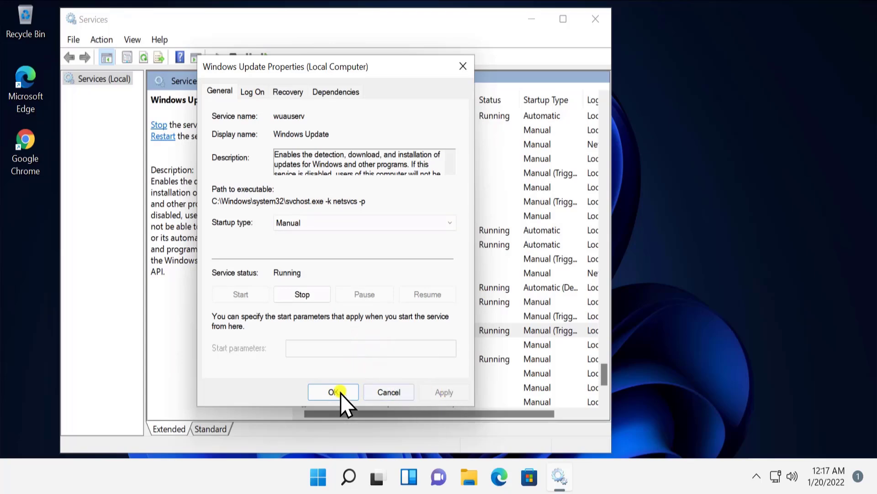
{"action": "left_click", "coordinate": [392, 392]}
{"action": "left_click", "coordinate": [601, 22]}
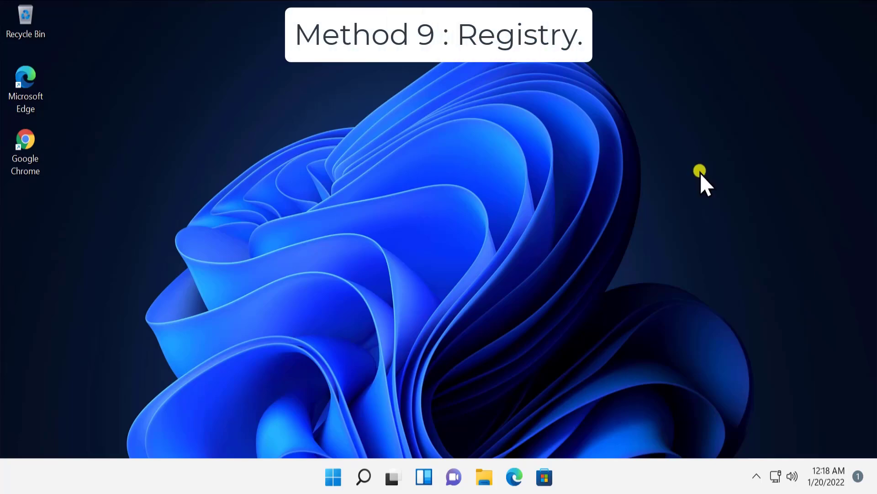
Step: Search Windows for "regi", open Registry Editor from the results and allow it to make changes to the device
{"action": "left_click", "coordinate": [337, 477]}
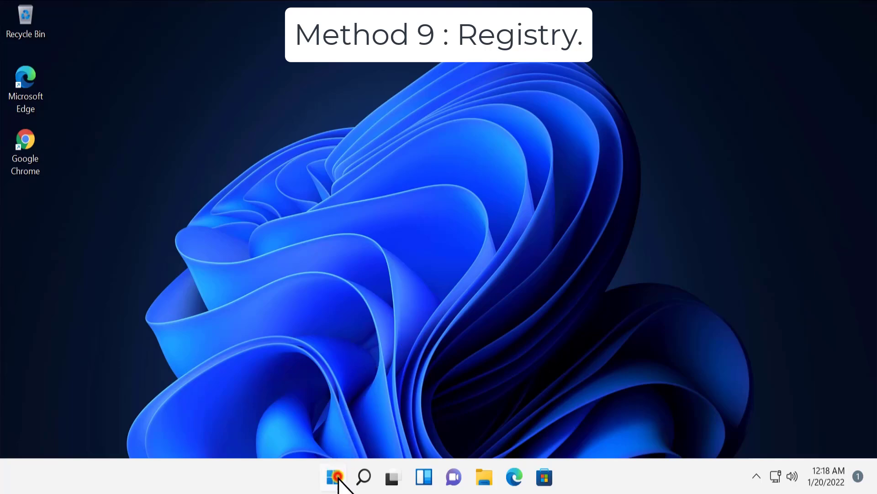
{"action": "left_click", "coordinate": [500, 68]}
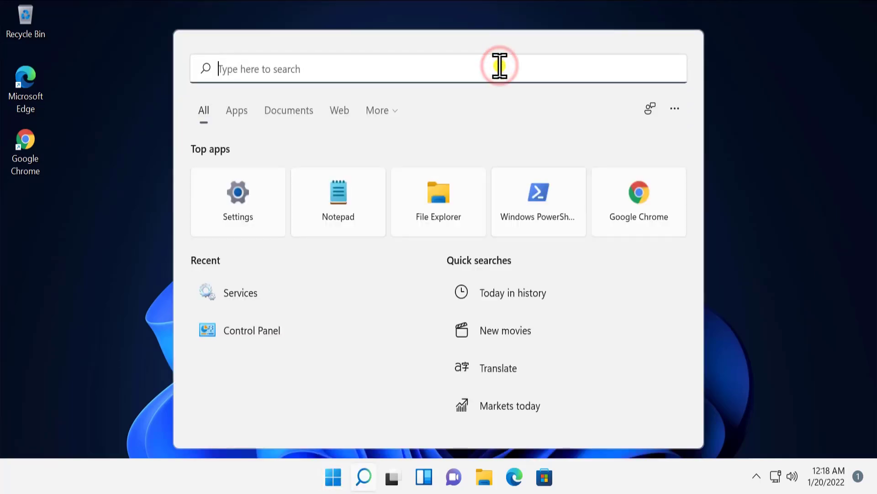
{"action": "type", "text": "regi"}
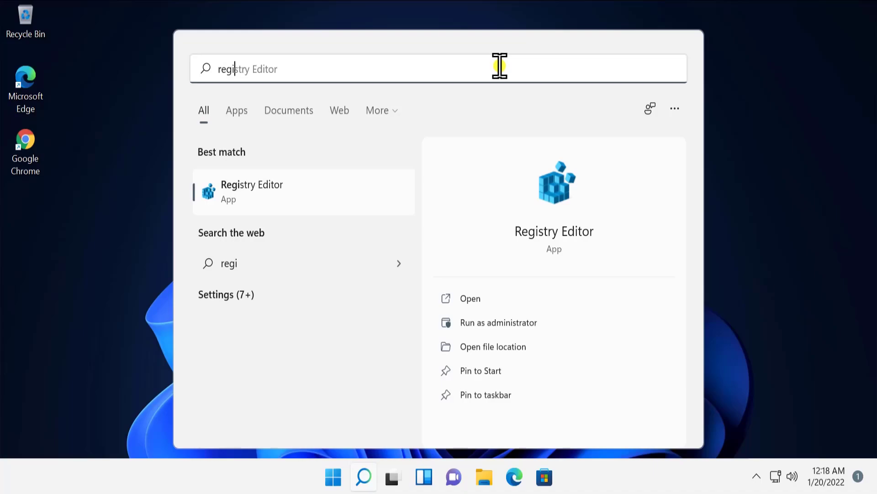
{"action": "left_click", "coordinate": [476, 299]}
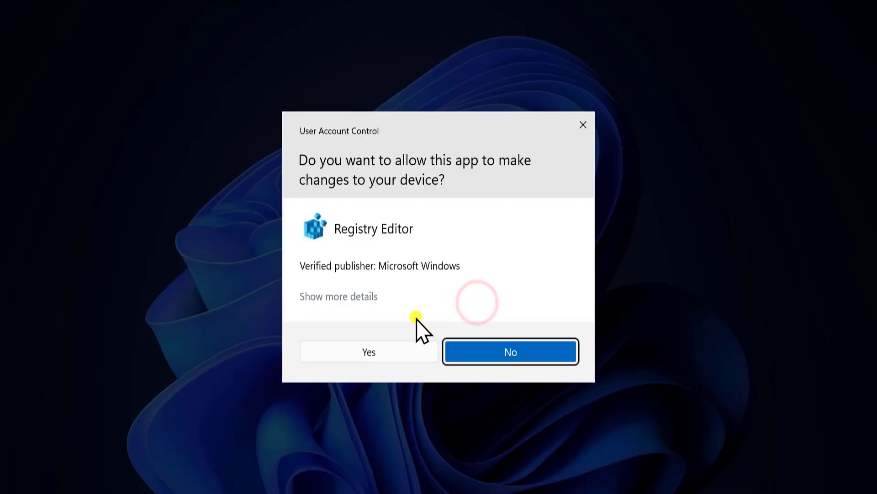
{"action": "left_click", "coordinate": [377, 355]}
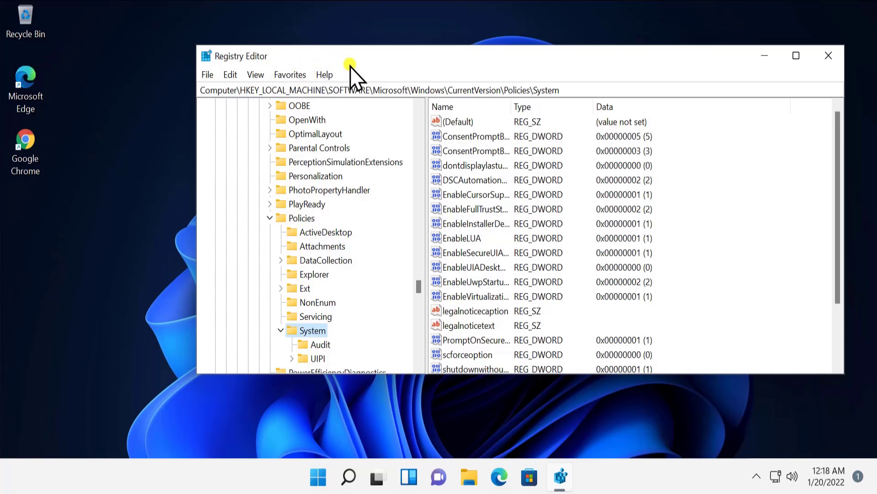
Step: Open the registry export dialog for the Policies\System branch to view the backup options, then cancel it
{"action": "left_click", "coordinate": [209, 75]}
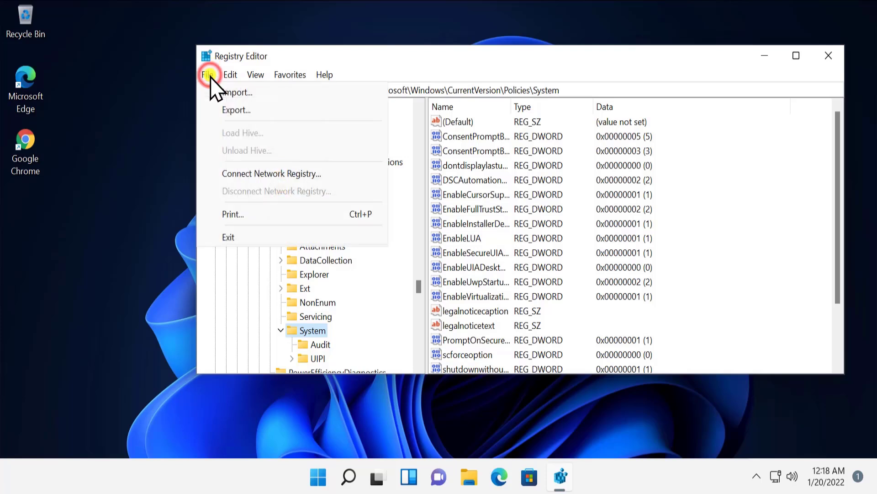
{"action": "left_click", "coordinate": [224, 109]}
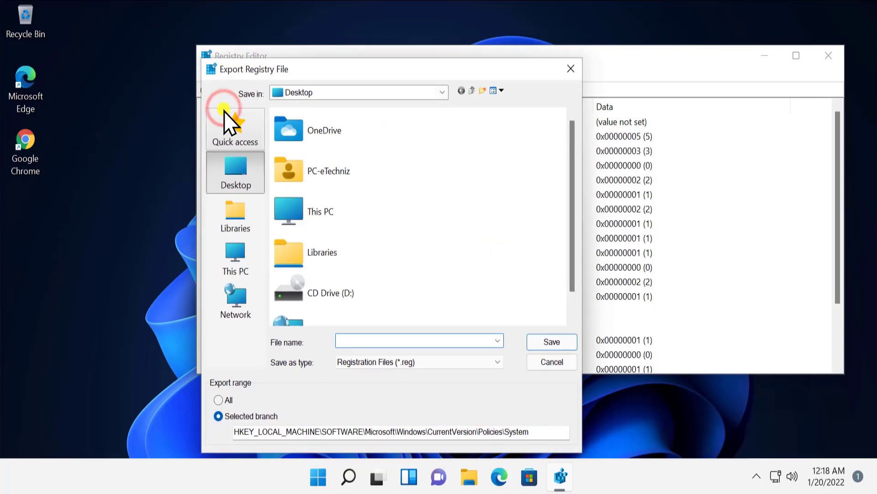
{"action": "left_click", "coordinate": [363, 339]}
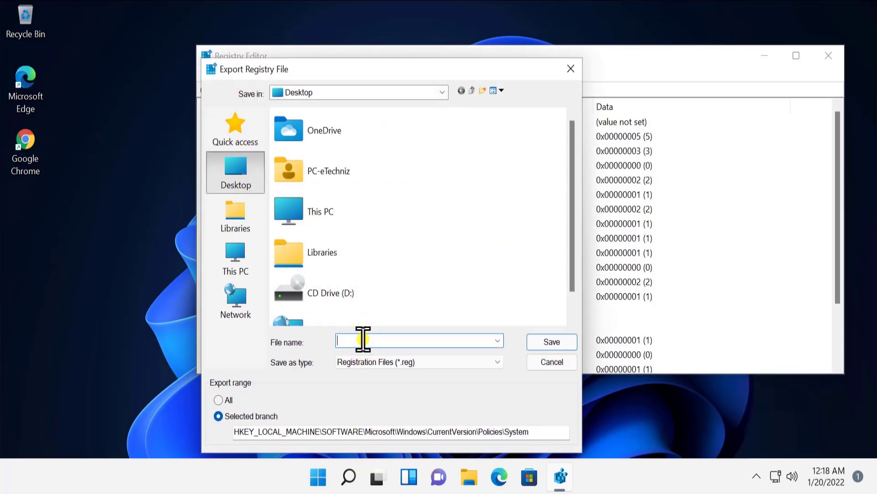
{"action": "left_click", "coordinate": [558, 364]}
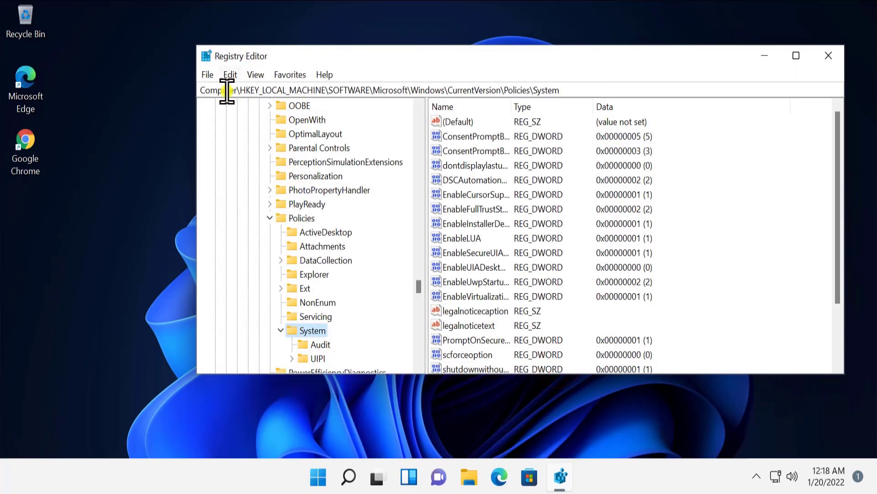
Step: Review the key path HKEY_LOCAL_MACHINE\SOFTWARE\Microsoft\Windows\CurrentVersion\Policies\System by highlighting its parts
{"action": "left_click_drag", "start_coordinate": [240, 90], "coordinate": [580, 98]}
{"action": "left_click", "coordinate": [375, 90]}
{"action": "left_click", "coordinate": [533, 90]}
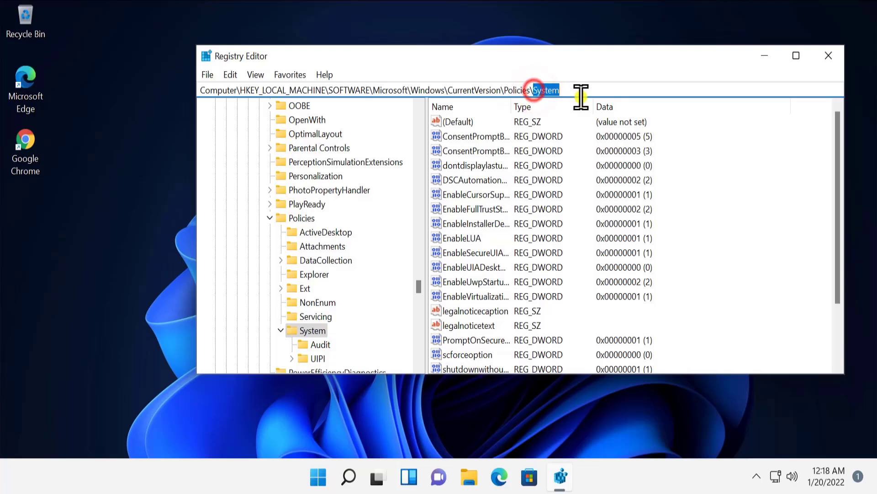
Step: Widen the Name column in the System key's value list so the full value names fit
{"action": "left_click", "coordinate": [756, 243]}
{"action": "scroll", "coordinate": [757, 243], "scroll_direction": "down", "scroll_amount": 2}
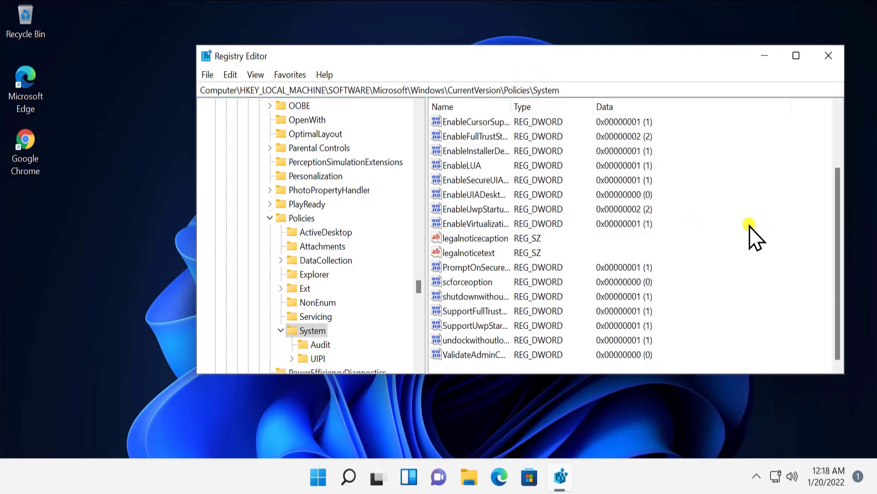
{"action": "left_click_drag", "start_coordinate": [511, 107], "coordinate": [604, 112]}
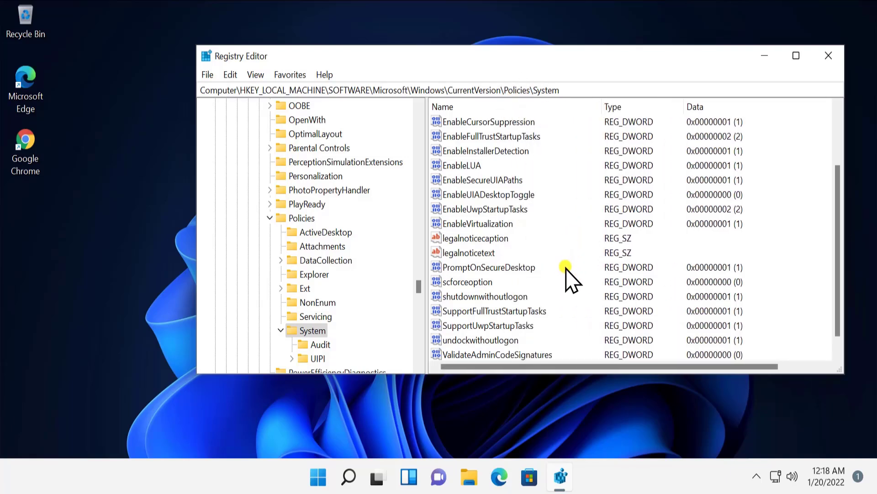
{"action": "scroll", "coordinate": [565, 279], "scroll_direction": "down", "scroll_amount": 1}
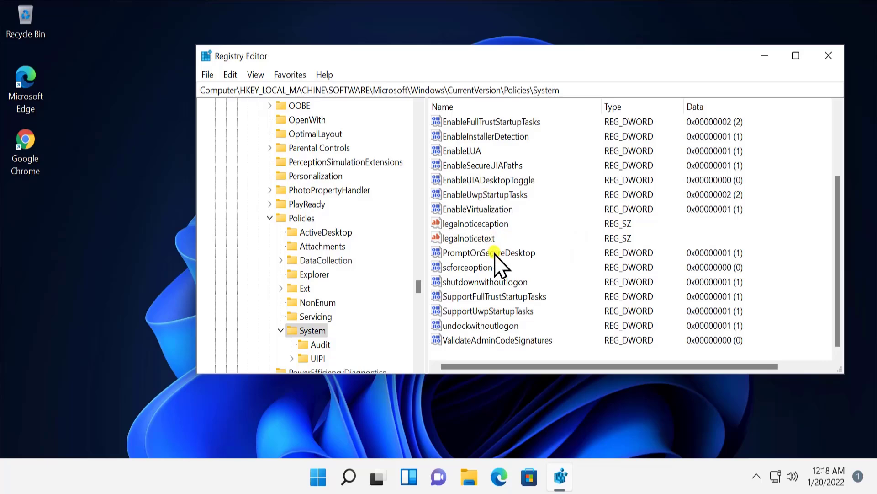
Step: Look through the System key's values and inspect the data of ValidateAdminCodeSignatures, then cancel its edit dialog
{"action": "scroll", "coordinate": [494, 255], "scroll_direction": "up", "scroll_amount": 2}
{"action": "scroll", "coordinate": [499, 265], "scroll_direction": "down", "scroll_amount": 2}
{"action": "left_click", "coordinate": [487, 342]}
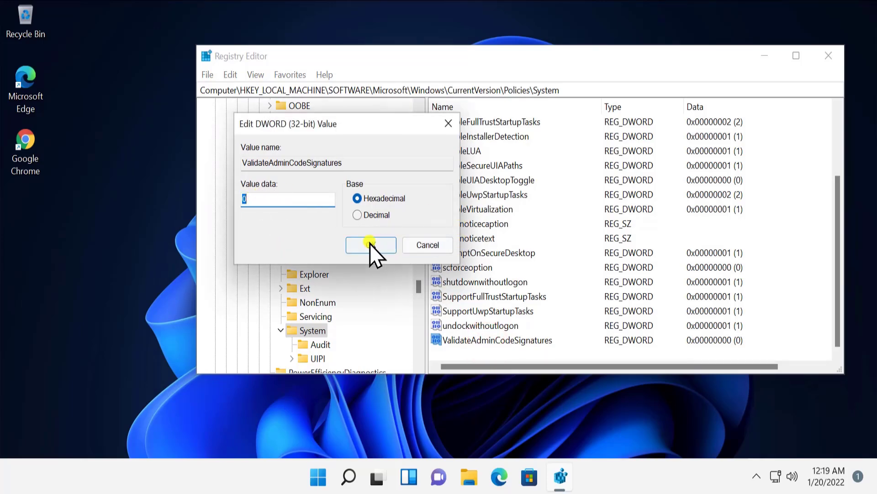
{"action": "left_click", "coordinate": [439, 249]}
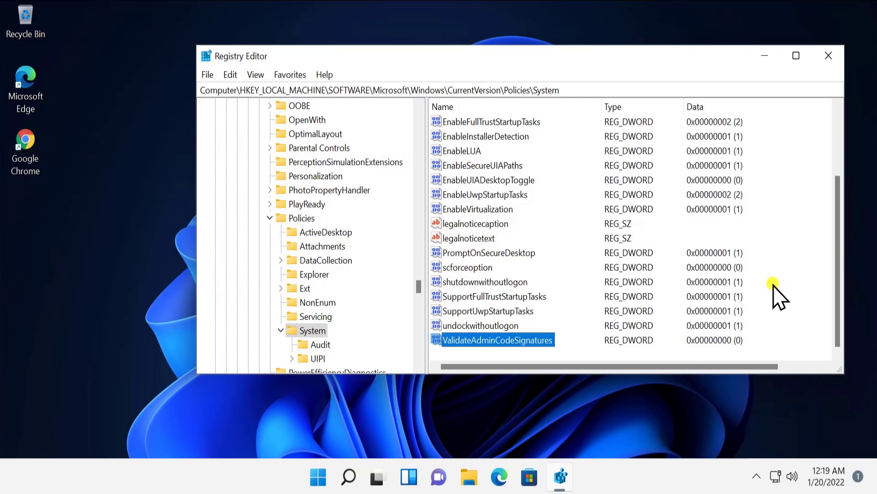
Step: Create a new DWORD (32-bit) value named FilterAdministratorToken in the Policies\System key
{"action": "right_click", "coordinate": [755, 227]}
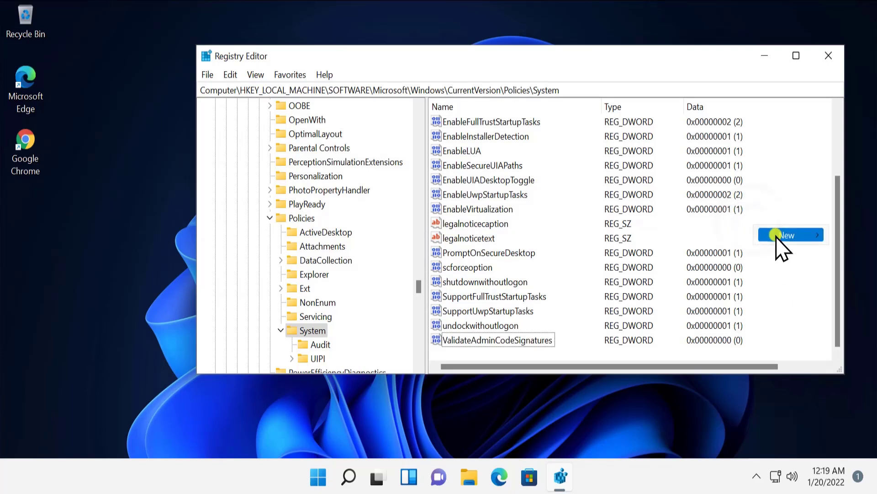
{"action": "mouse_move", "coordinate": [777, 236]}
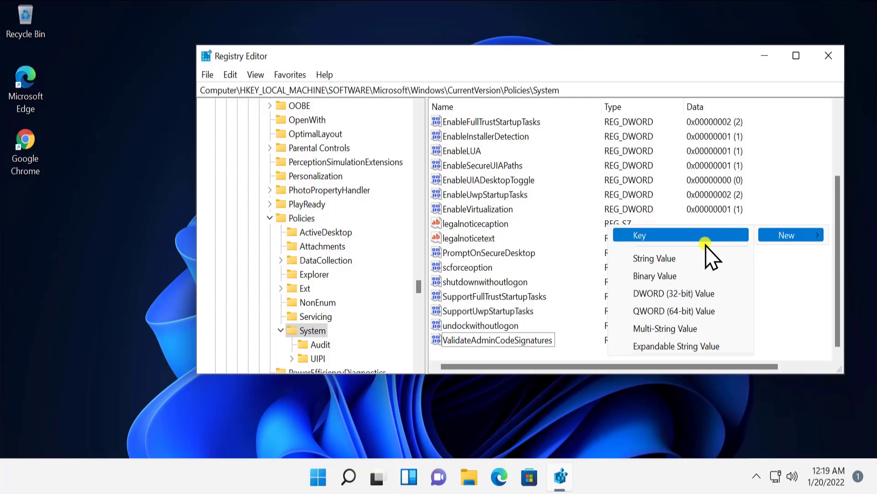
{"action": "left_click", "coordinate": [683, 293]}
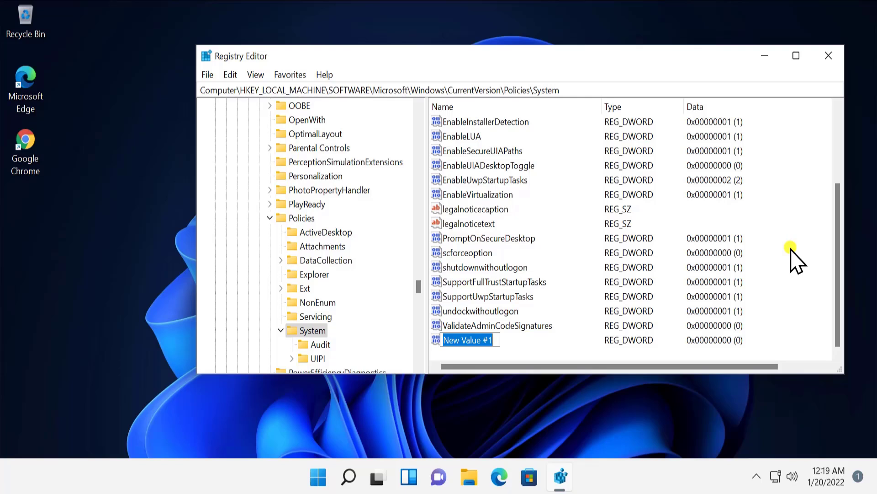
{"action": "type", "text": "F"}
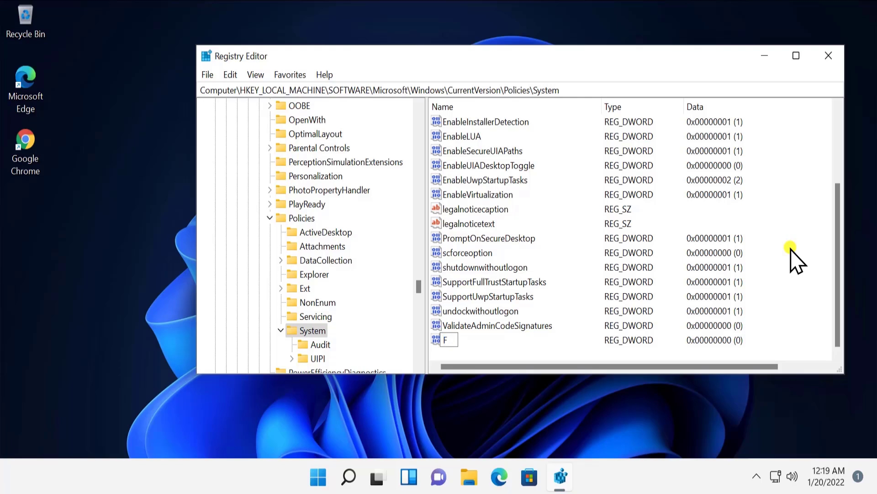
{"action": "type", "text": "ilterAdministrator"}
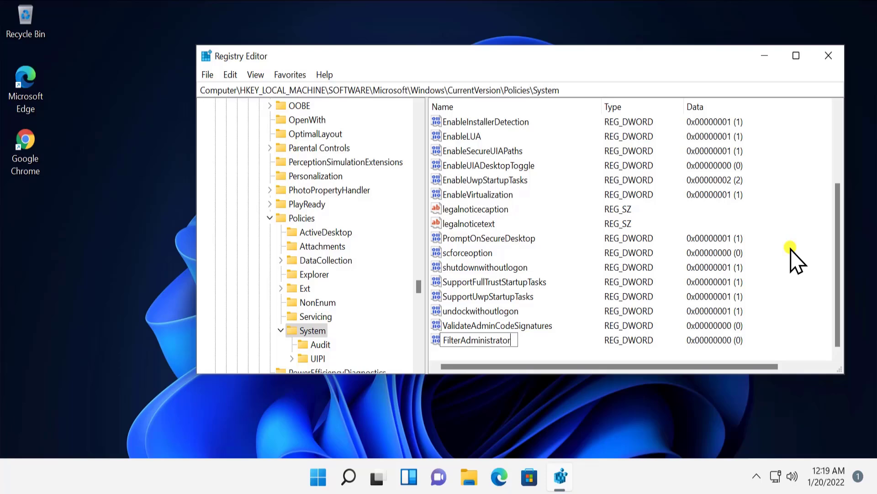
{"action": "type", "text": "Token"}
{"action": "key", "text": "Return"}
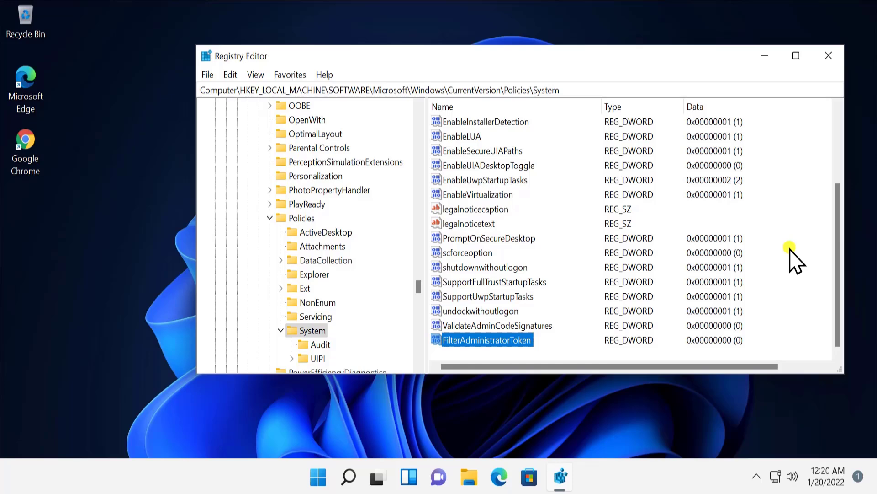
Step: Set the value data of FilterAdministratorToken to 1, confirm it and close Registry Editor
{"action": "key", "text": "Return"}
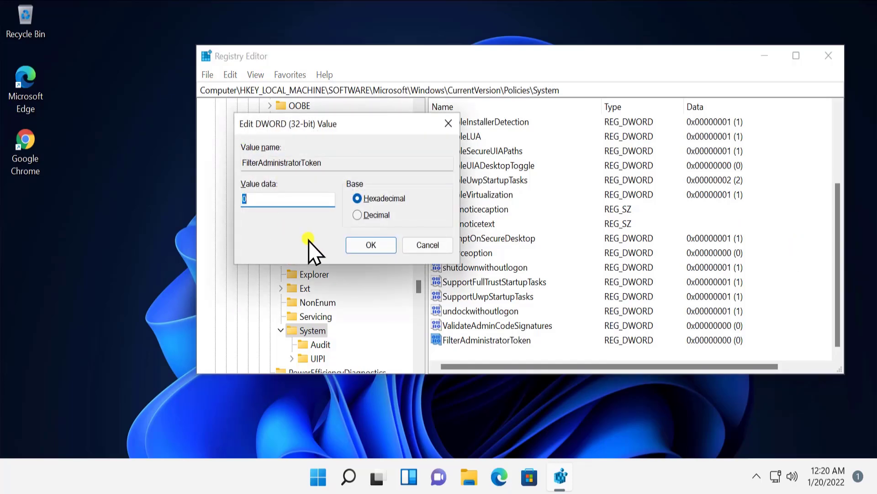
{"action": "type", "text": "1"}
{"action": "left_click", "coordinate": [367, 241]}
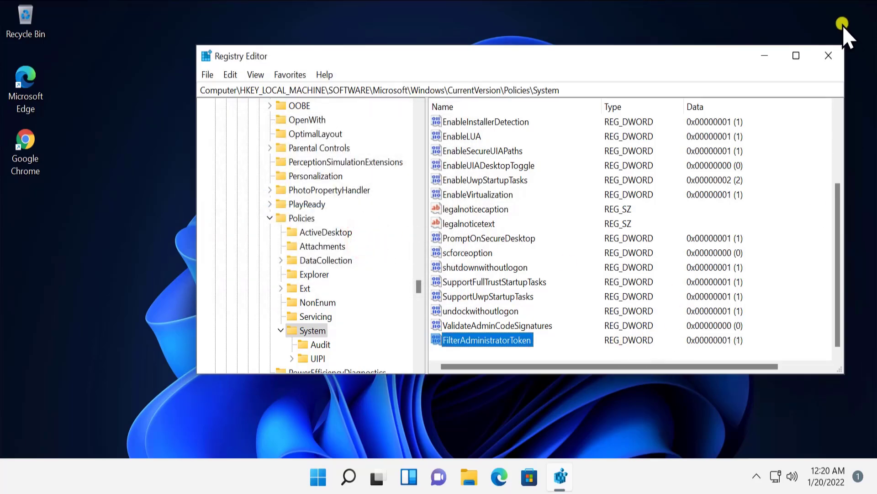
{"action": "left_click", "coordinate": [828, 56]}
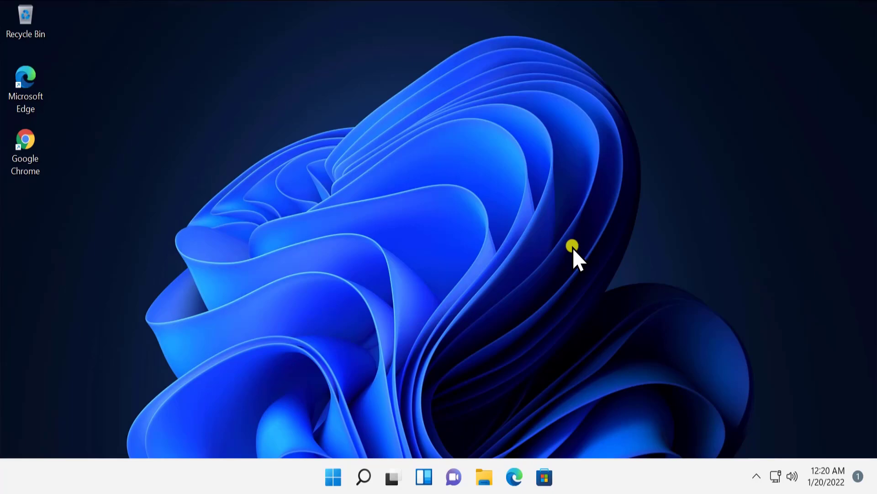